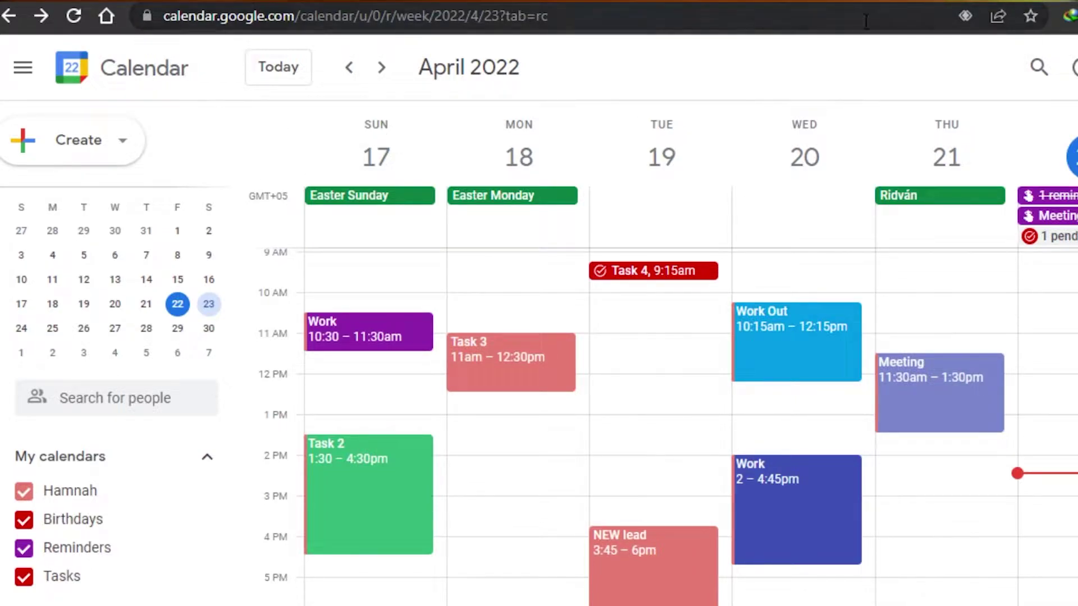
# Open a new browser tab and bring up the list of Google apps
pyautogui.click(1002, 2)
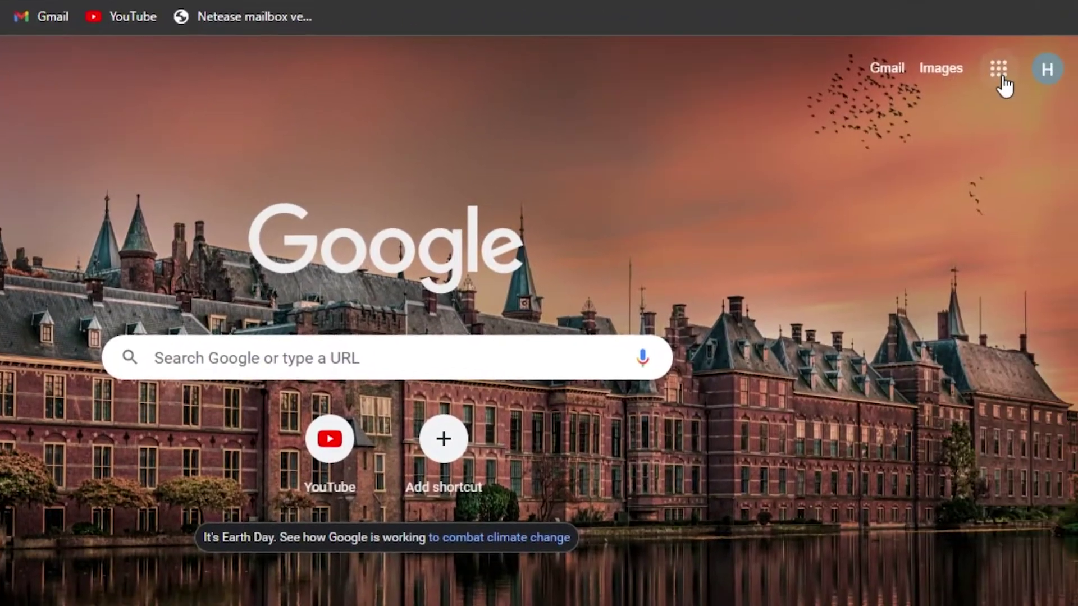
pyautogui.click(999, 70)
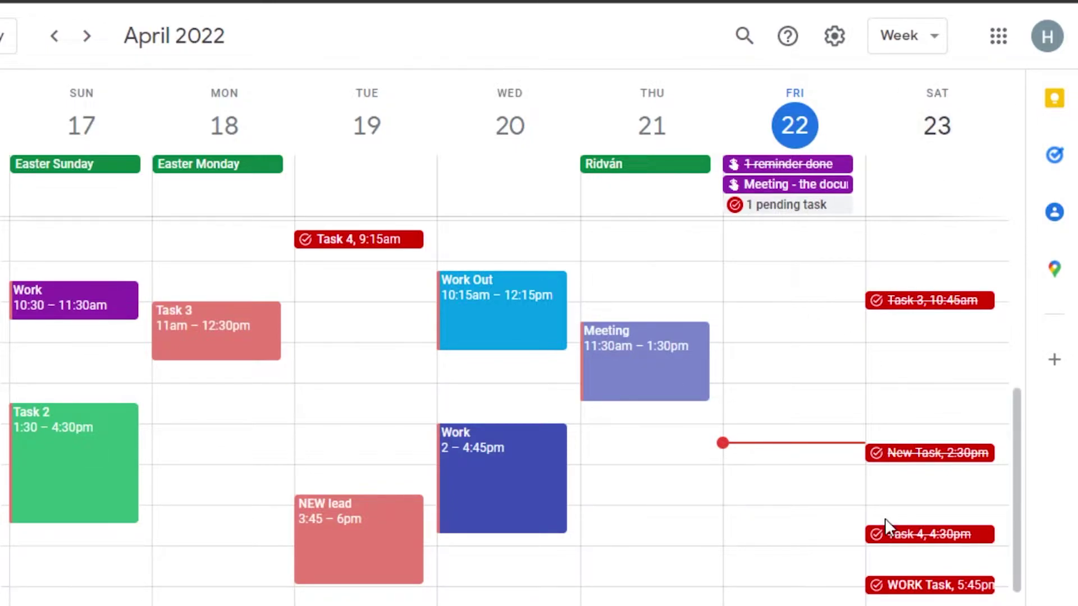
# Start a new reminder in the 12:30pm slot of Saturday, 23 April and title it "Send an Email"
pyautogui.click(921, 377)
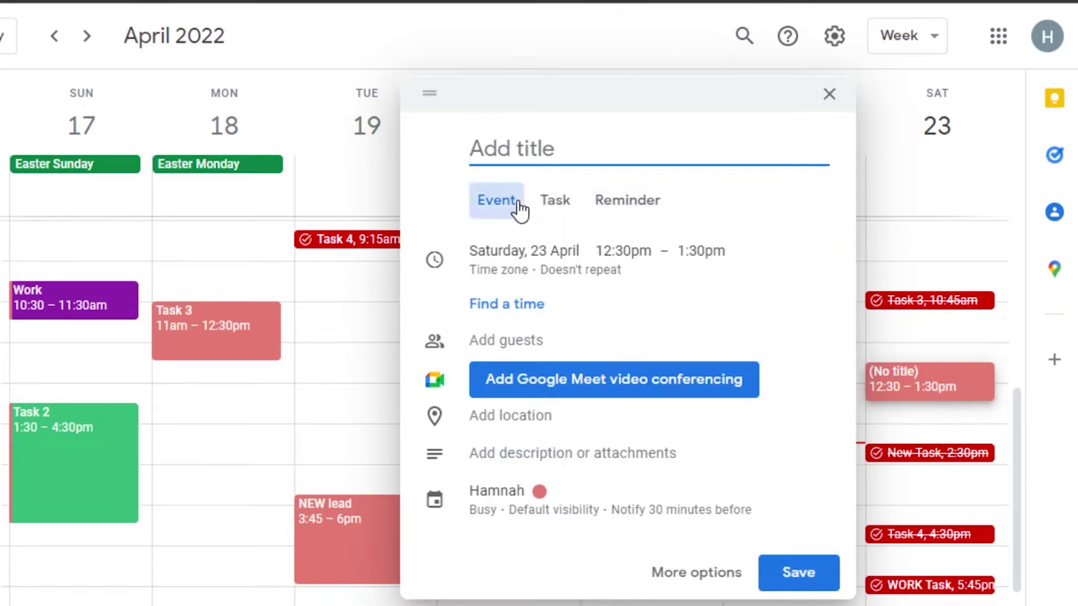
pyautogui.click(556, 205)
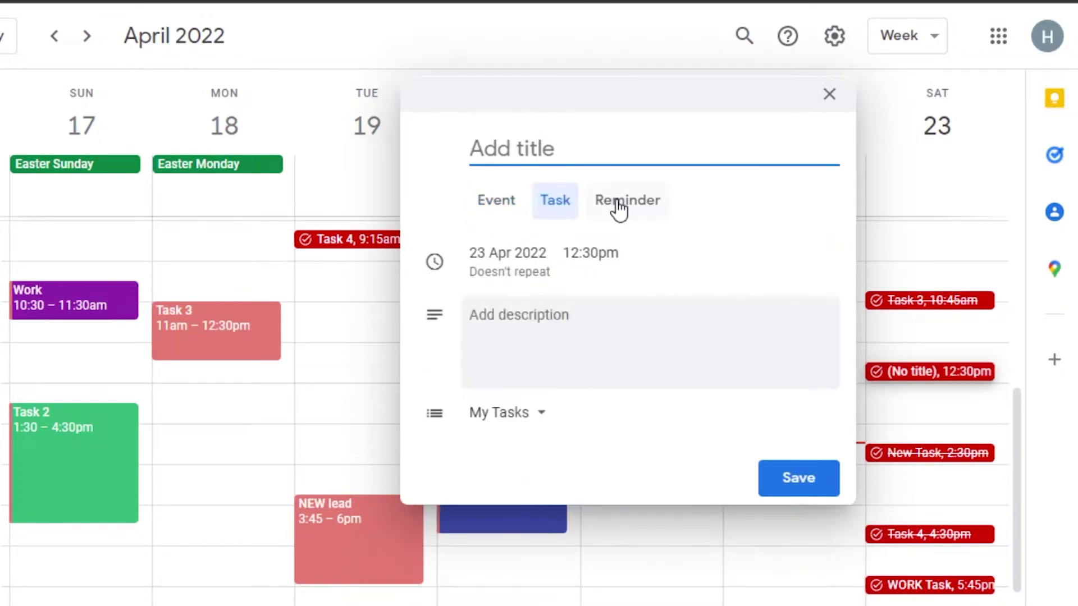
pyautogui.click(619, 207)
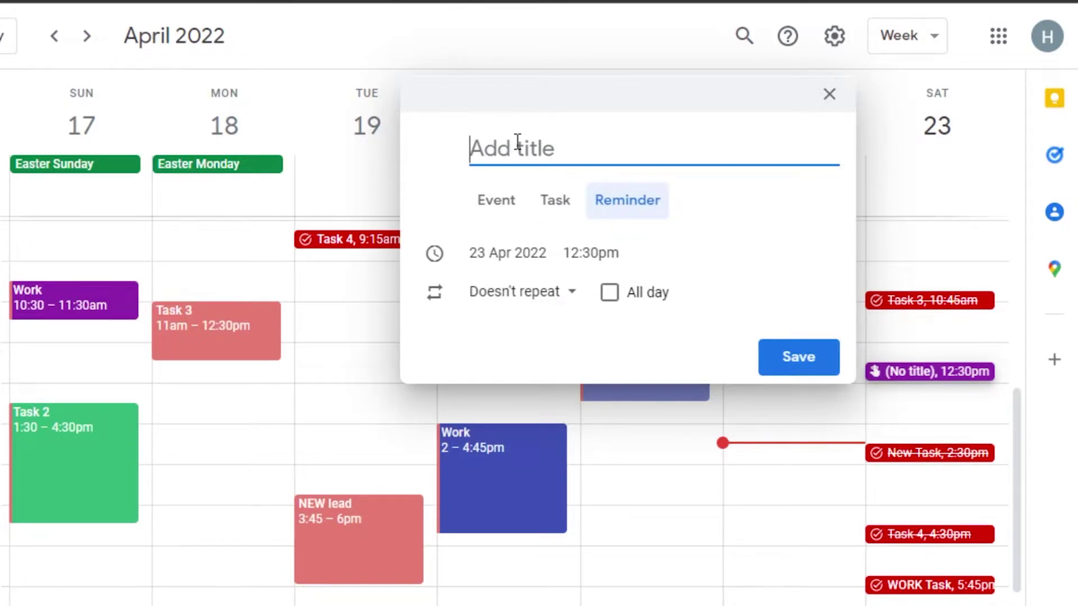
pyautogui.write('Send')
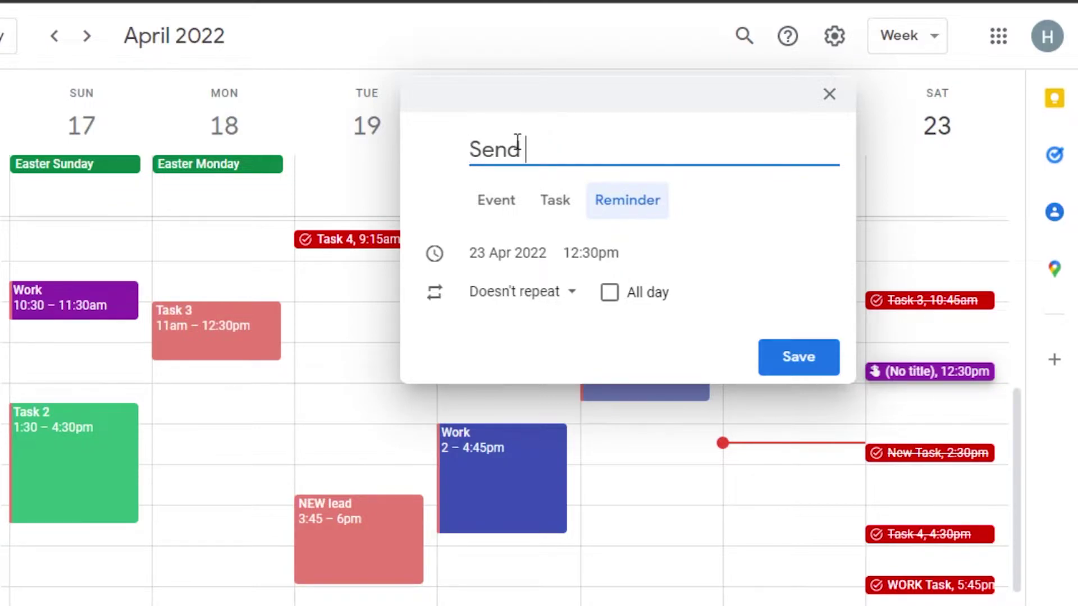
pyautogui.write(' an Email')
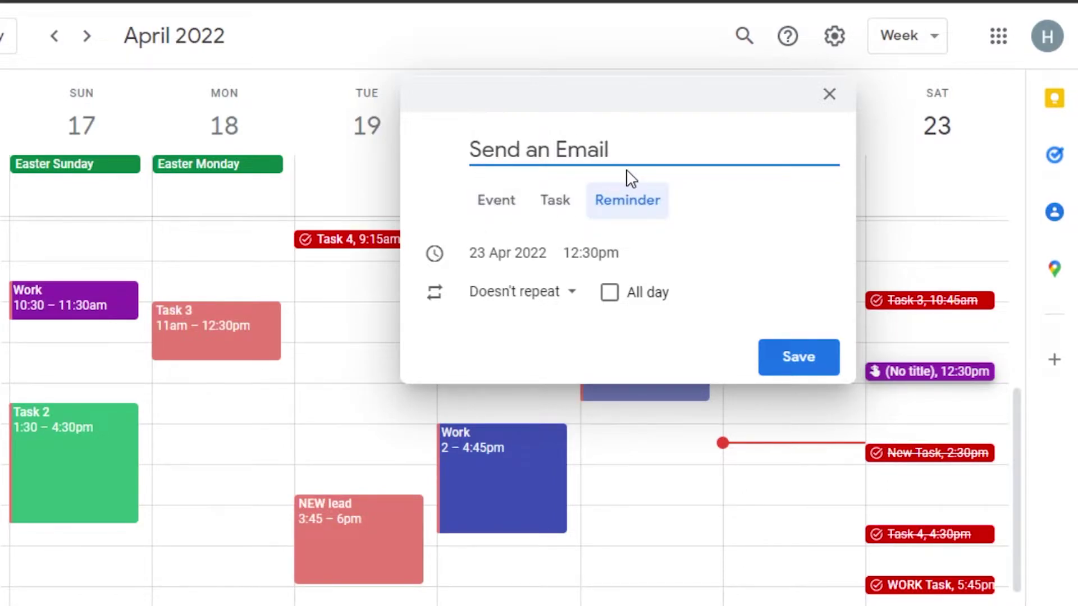
# Set the reminder's time to 12:30pm with the Doesn't repeat option, and save it
pyautogui.click(613, 254)
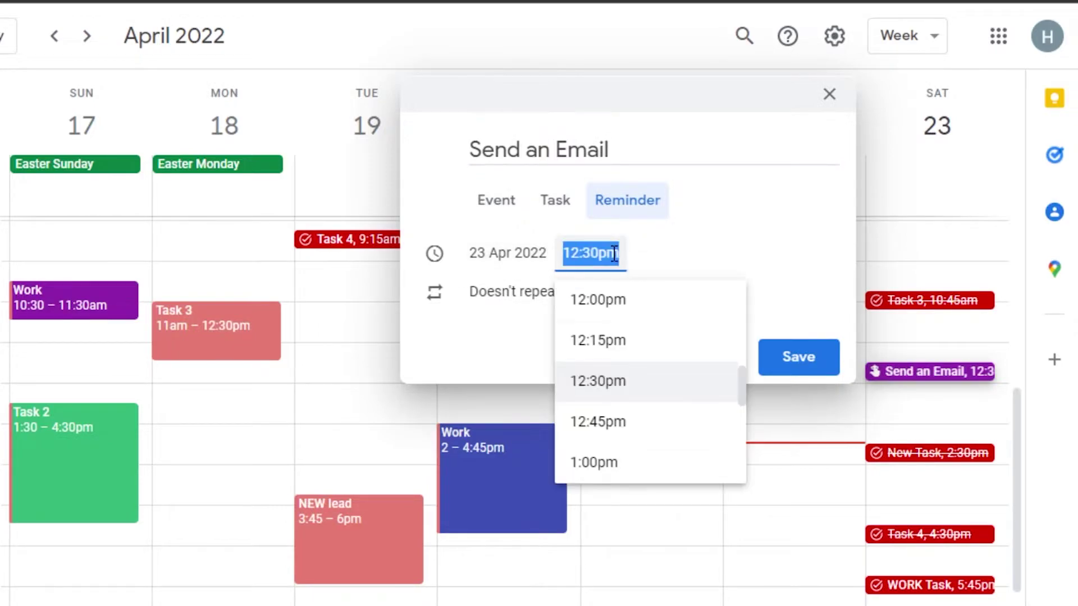
pyautogui.click(590, 387)
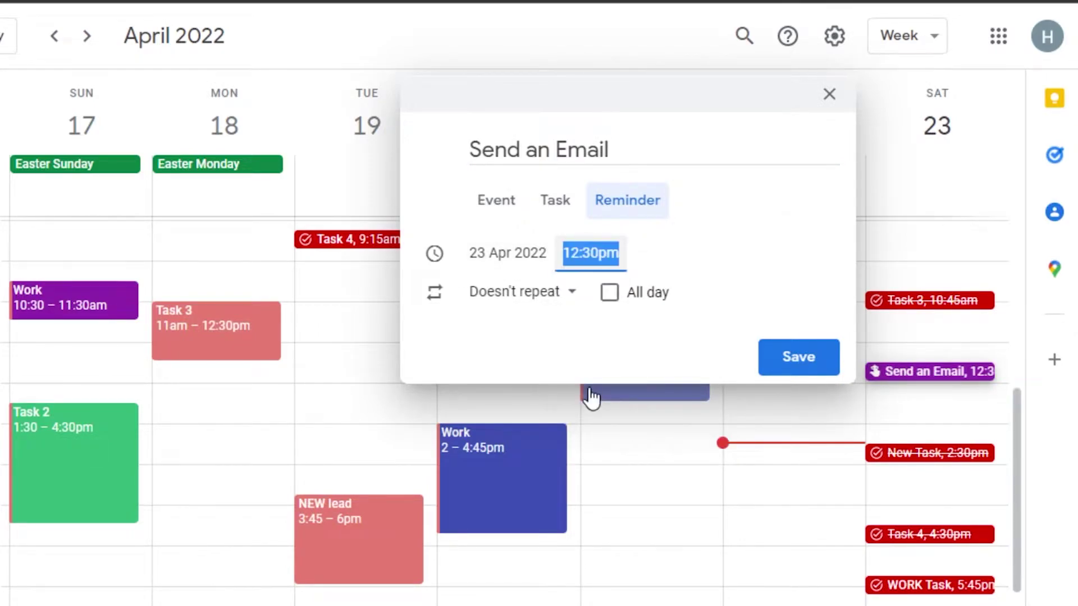
pyautogui.click(520, 308)
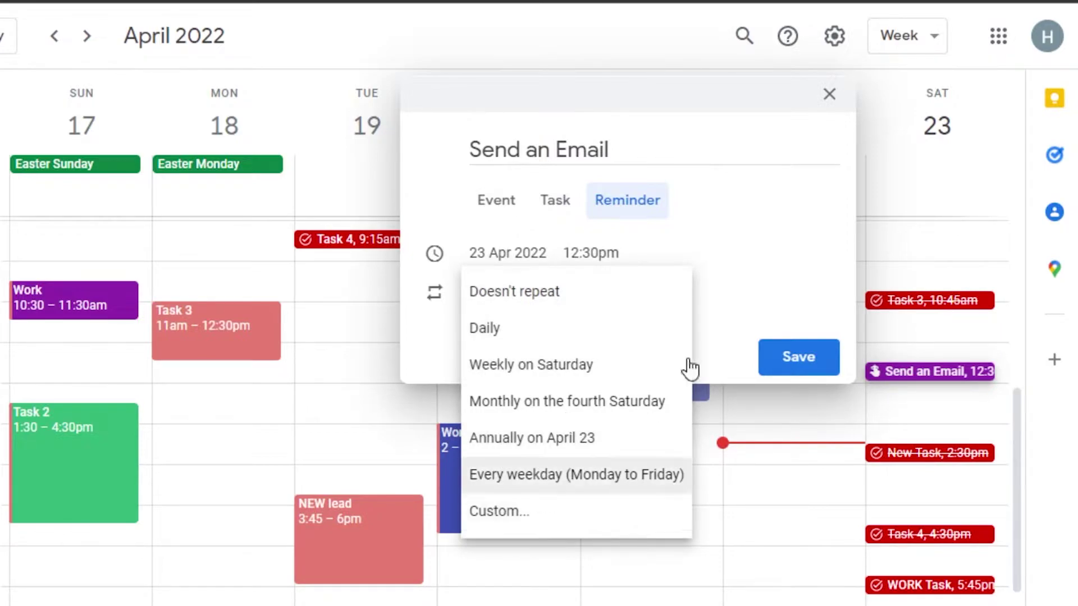
pyautogui.click(773, 233)
pyautogui.click(500, 293)
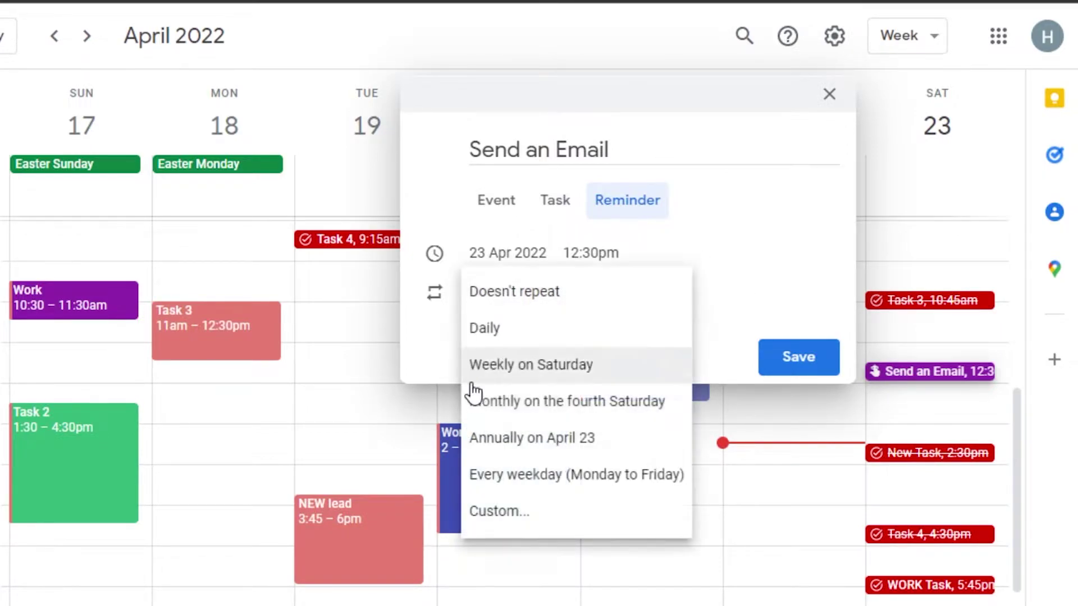
pyautogui.click(486, 298)
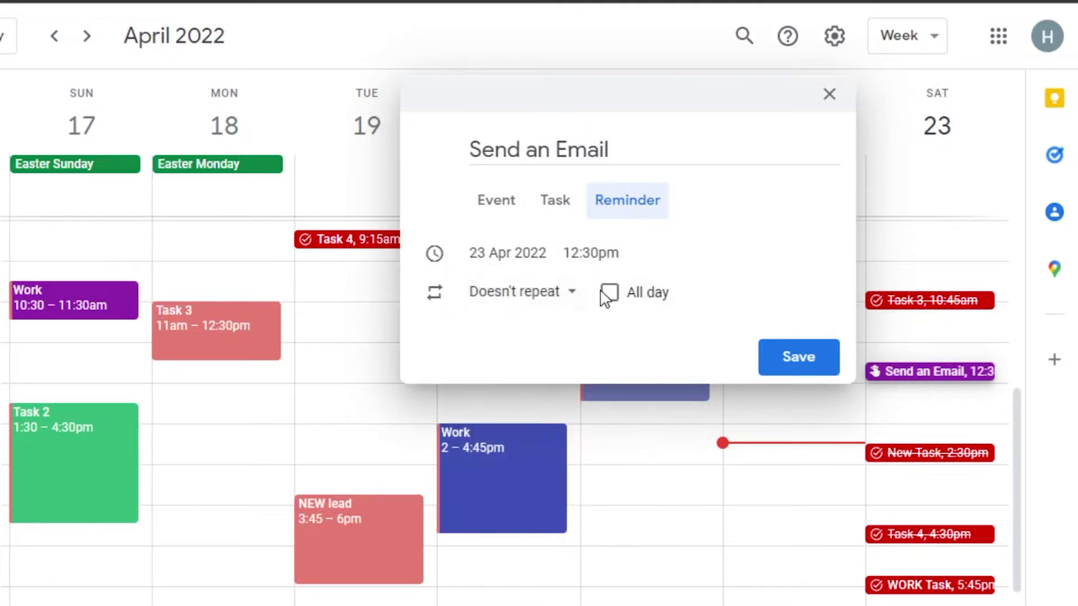
pyautogui.click(802, 352)
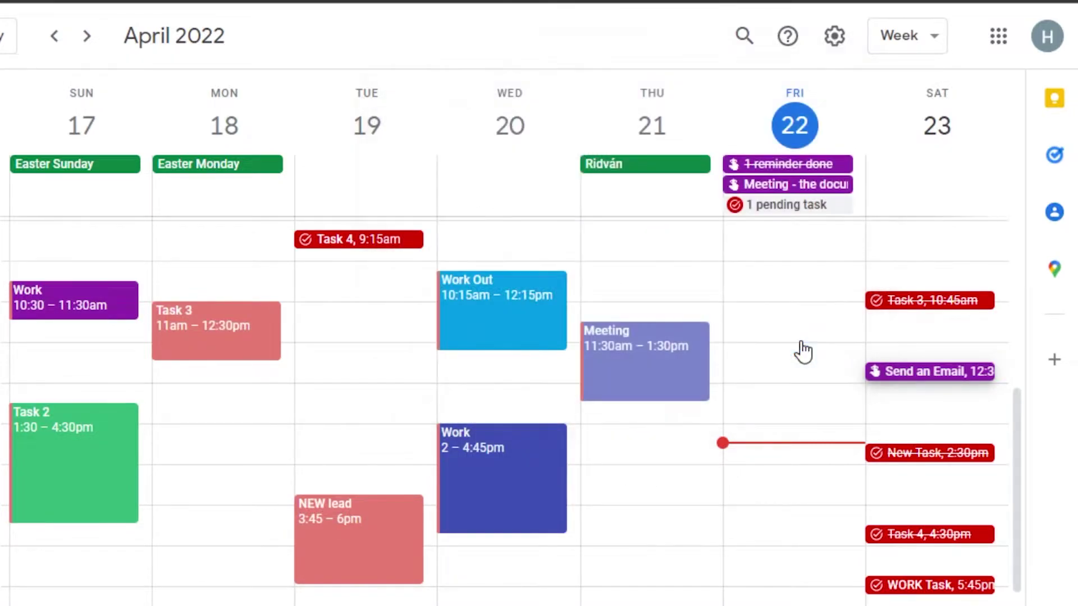
# Open the "Send an Email" reminder on Saturday to check its date and time, and close its details
pyautogui.click(949, 371)
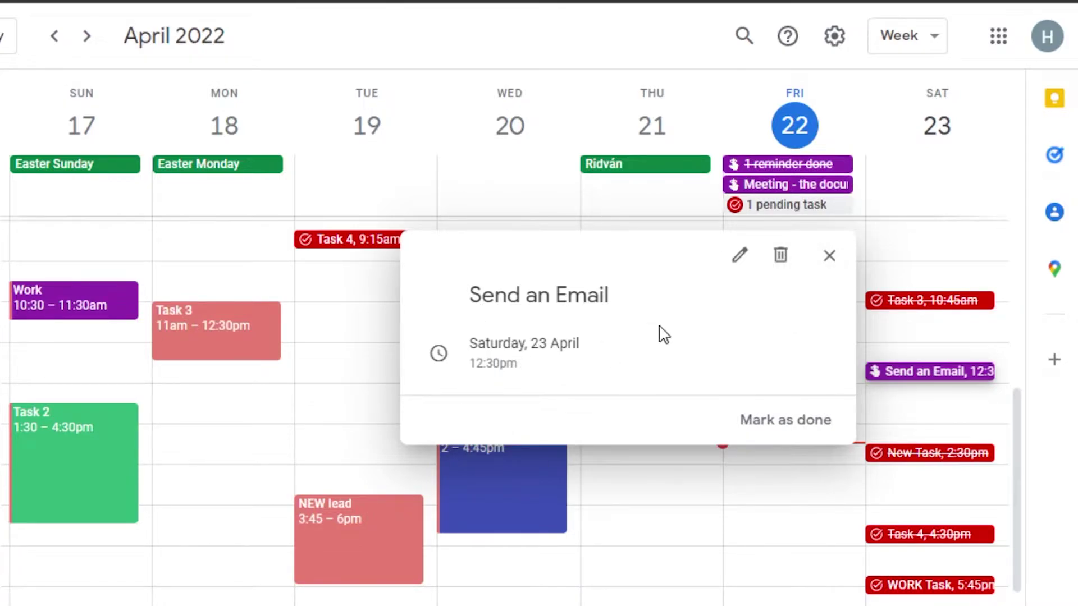
pyautogui.moveTo(472, 363); pyautogui.dragTo(529, 373)
pyautogui.click(529, 372)
pyautogui.click(829, 255)
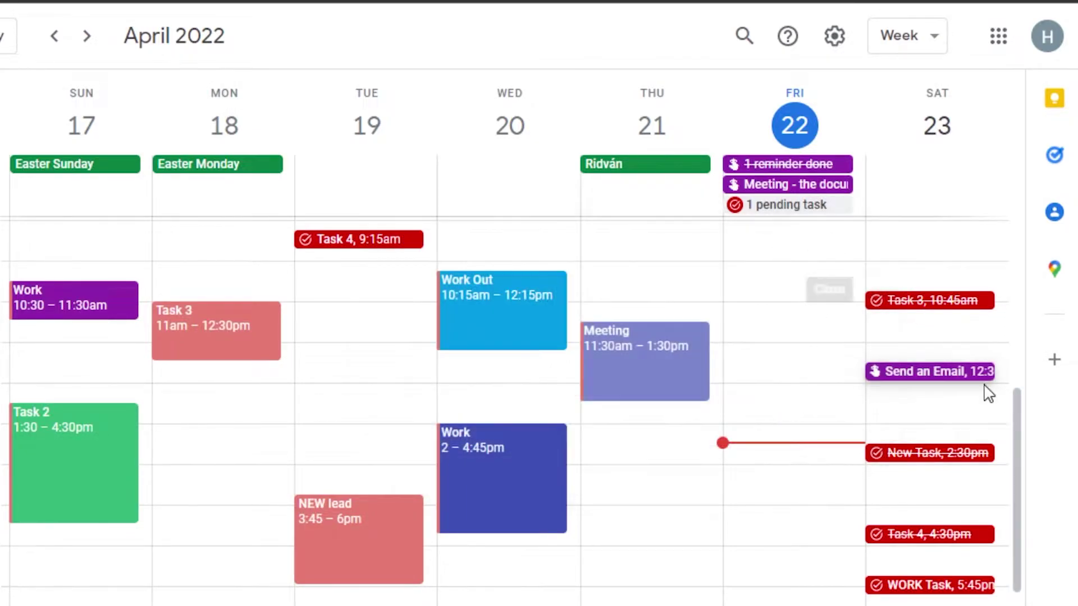
pyautogui.moveTo(1020, 438); pyautogui.dragTo(1044, 434)
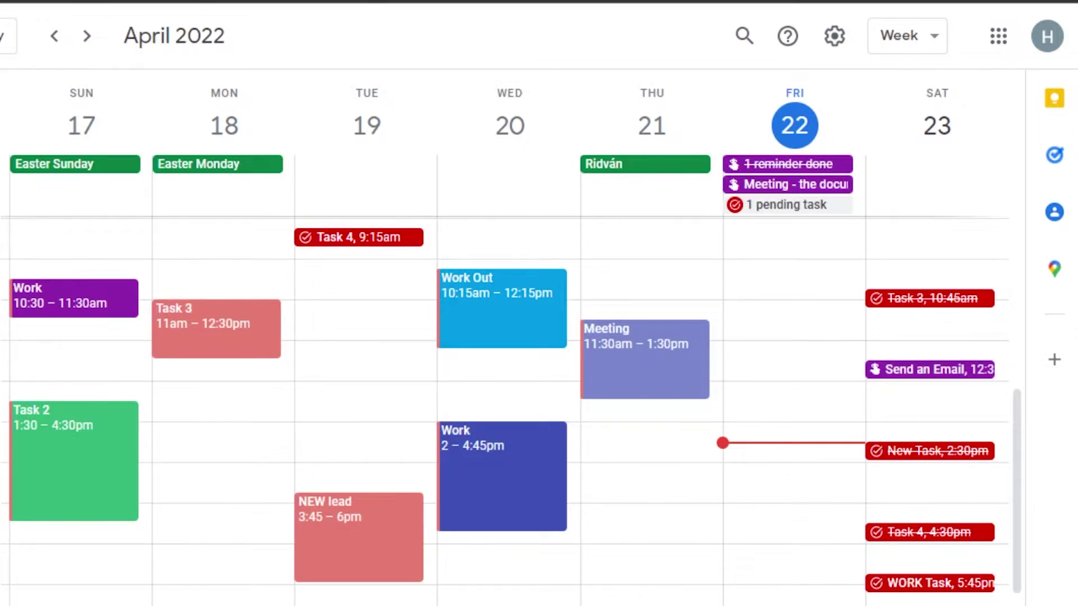
# Open a blank calendar event form in a new browser tab through the address cal.new
pyautogui.hotkey('ctrl', 't')
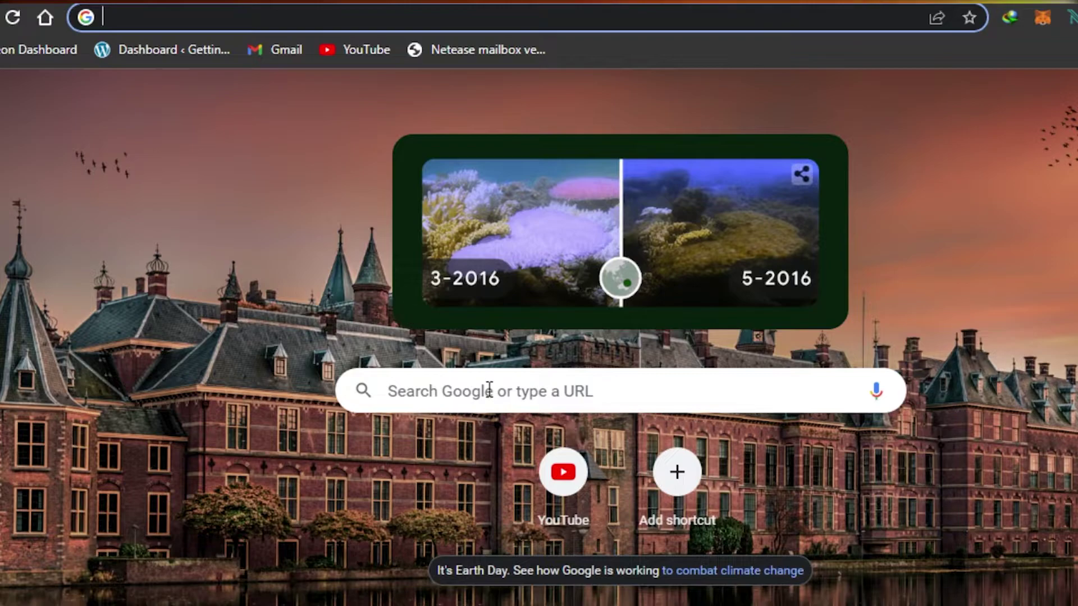
pyautogui.write('cal.ne')
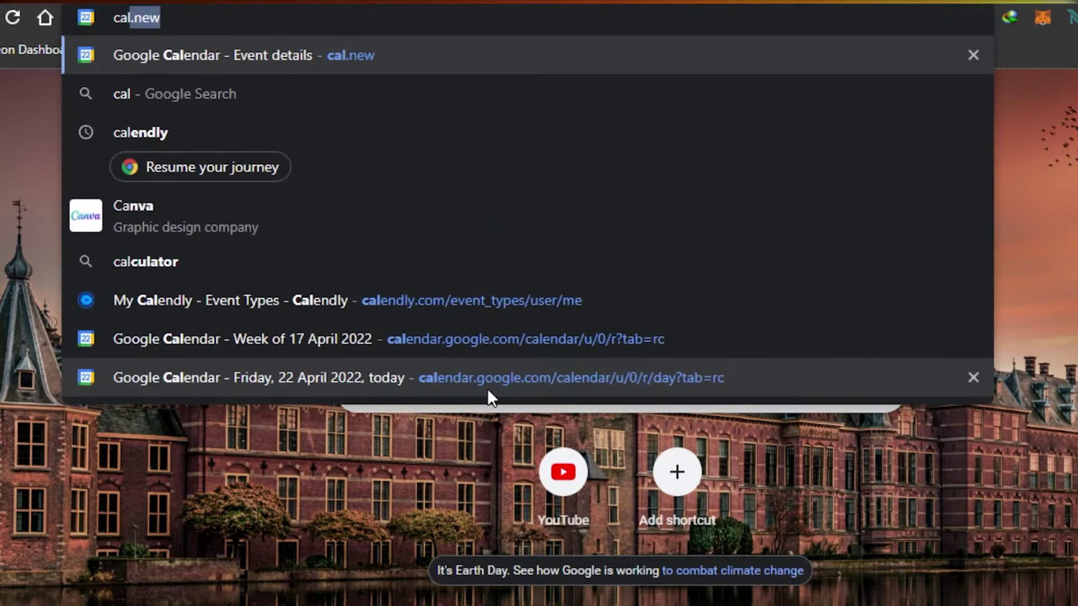
pyautogui.write('w')
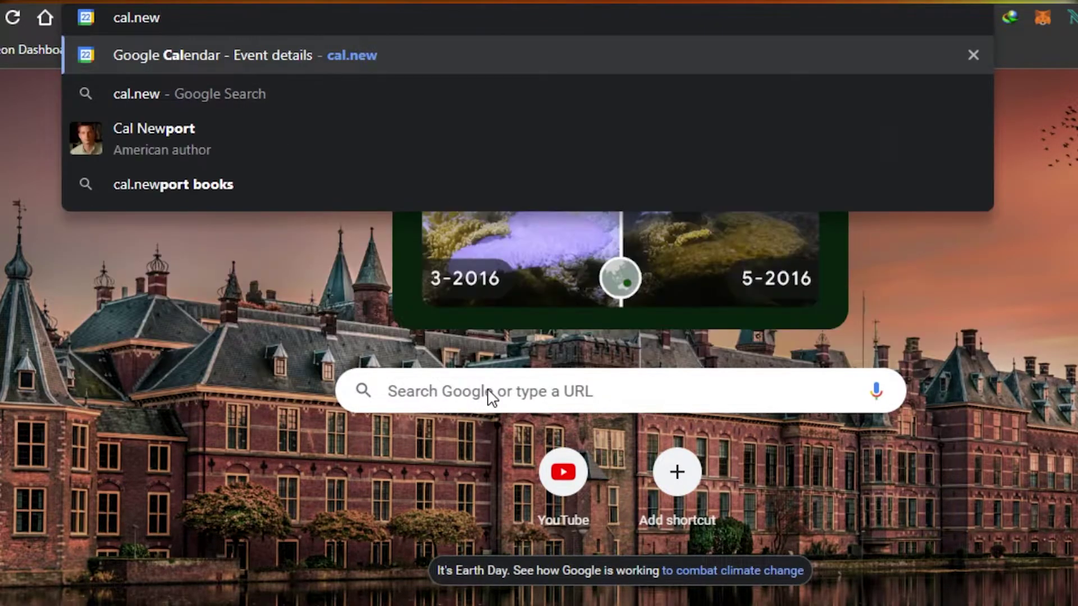
pyautogui.press('Return')
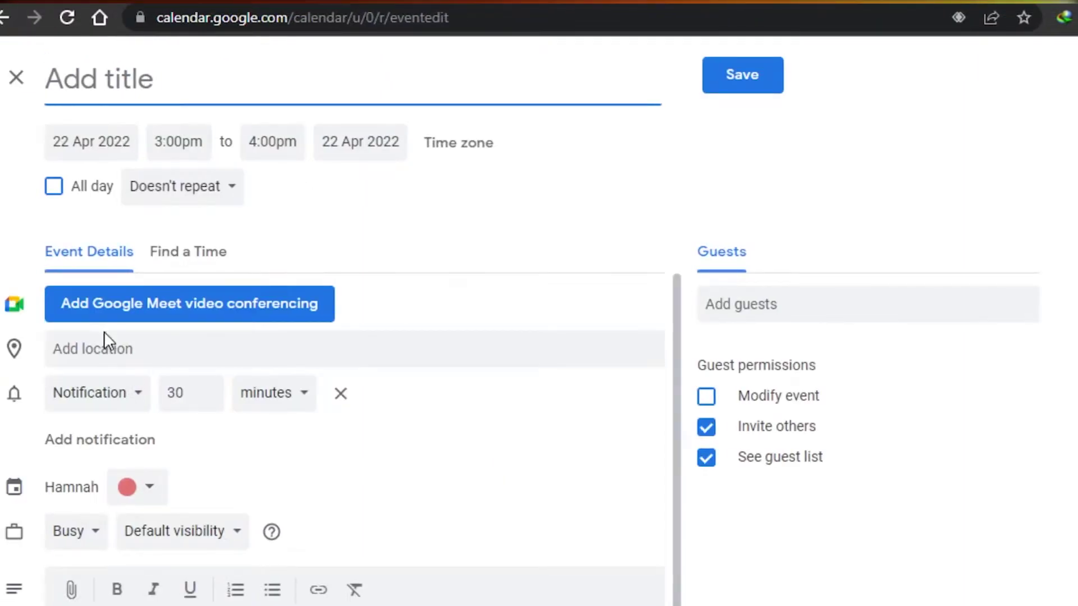
# Title the event "New", give it the Banana colour and save it
pyautogui.write('New')
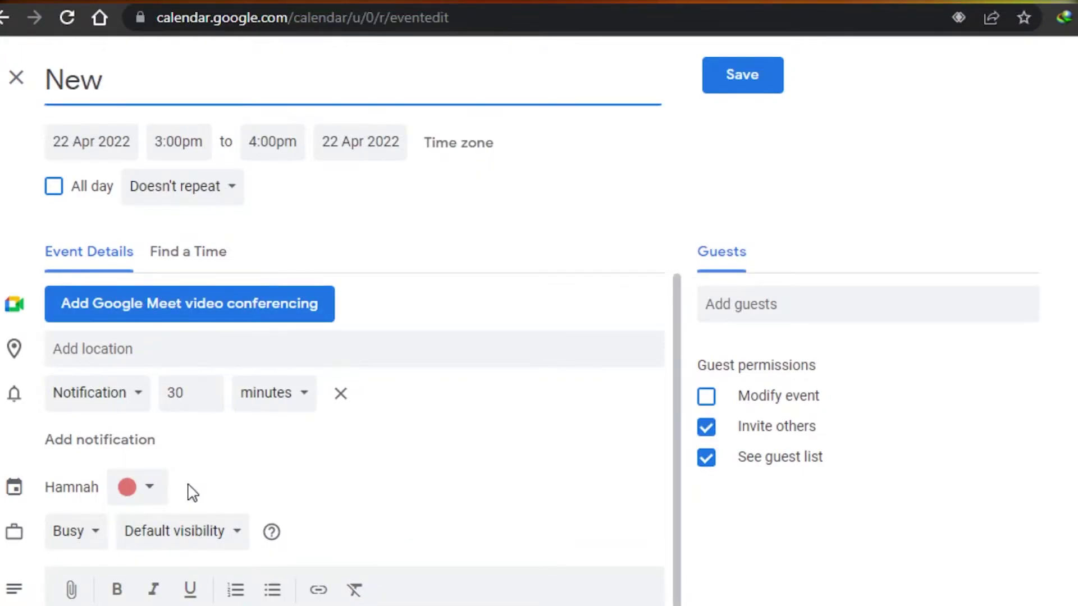
pyautogui.click(141, 488)
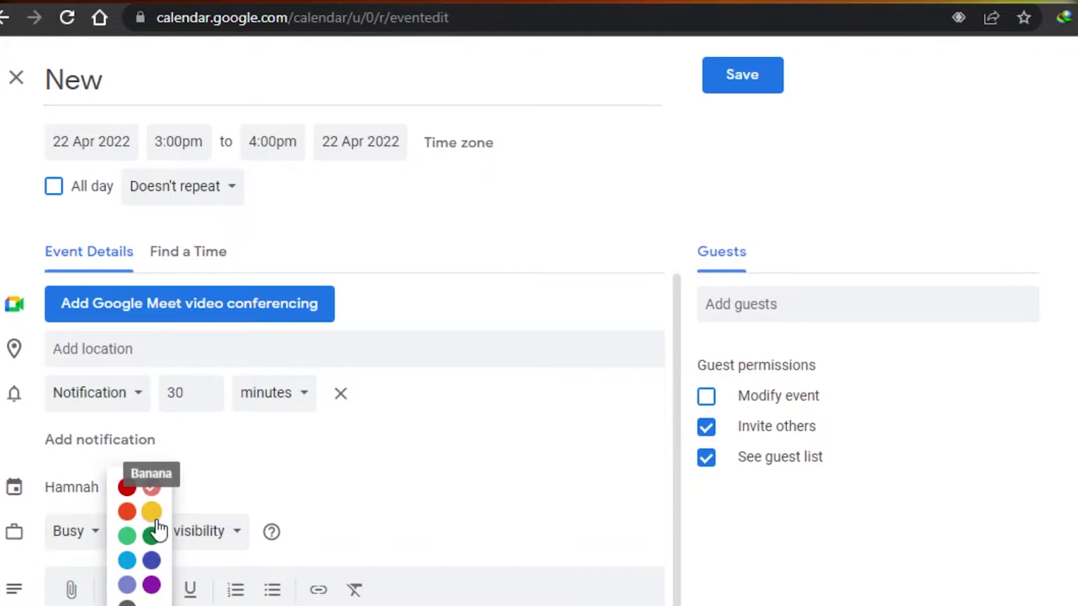
pyautogui.click(151, 512)
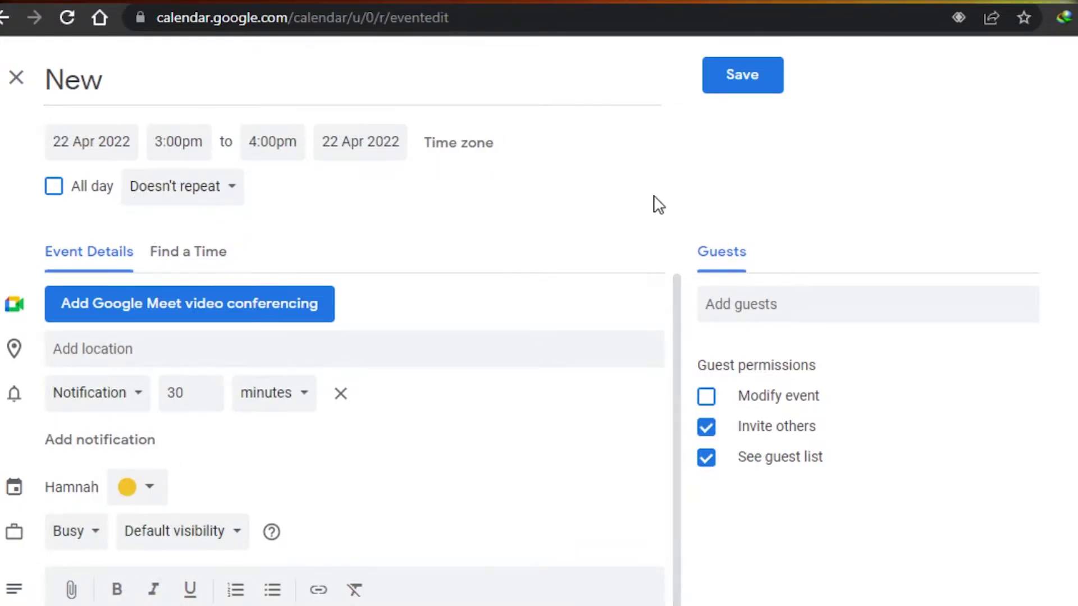
pyautogui.click(742, 71)
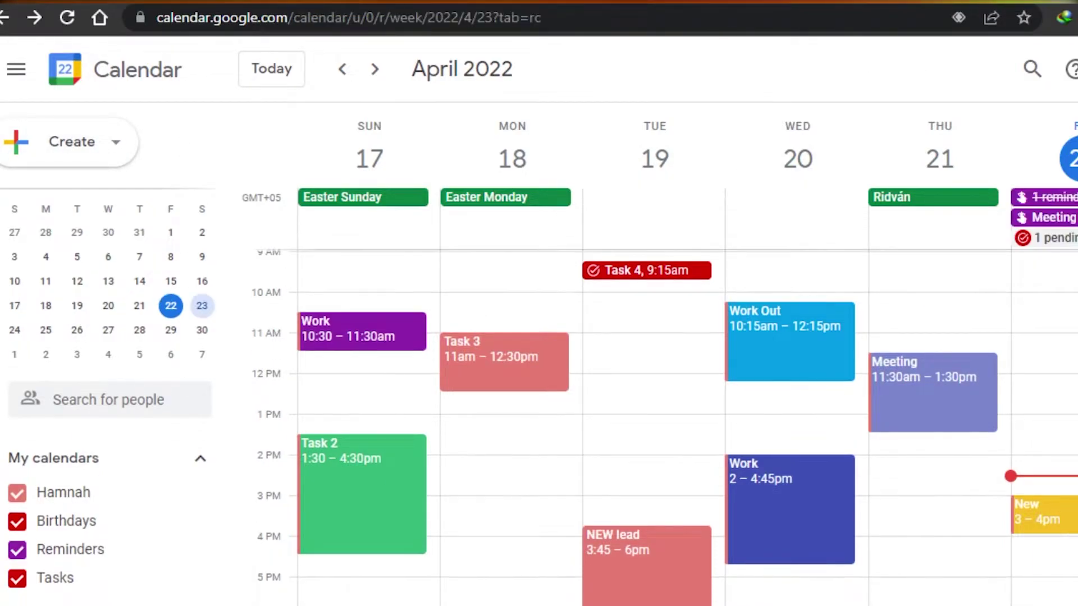
# Open the Time zone section of the calendar settings and dismiss the event alert
pyautogui.scroll(5, 673, 426)
pyautogui.scroll(-8, 674, 427)
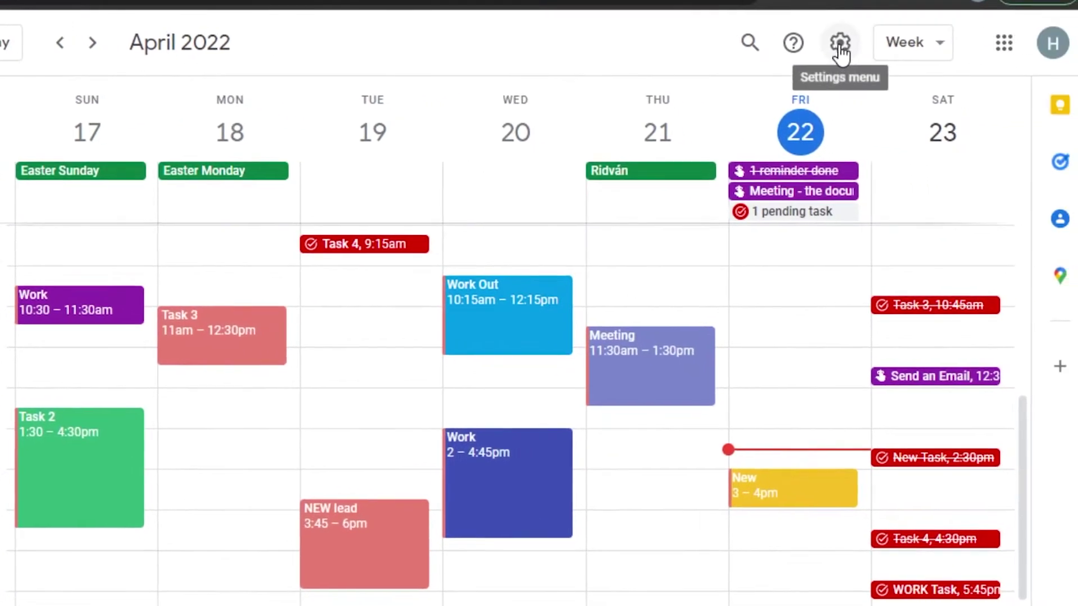
pyautogui.click(840, 44)
pyautogui.click(851, 100)
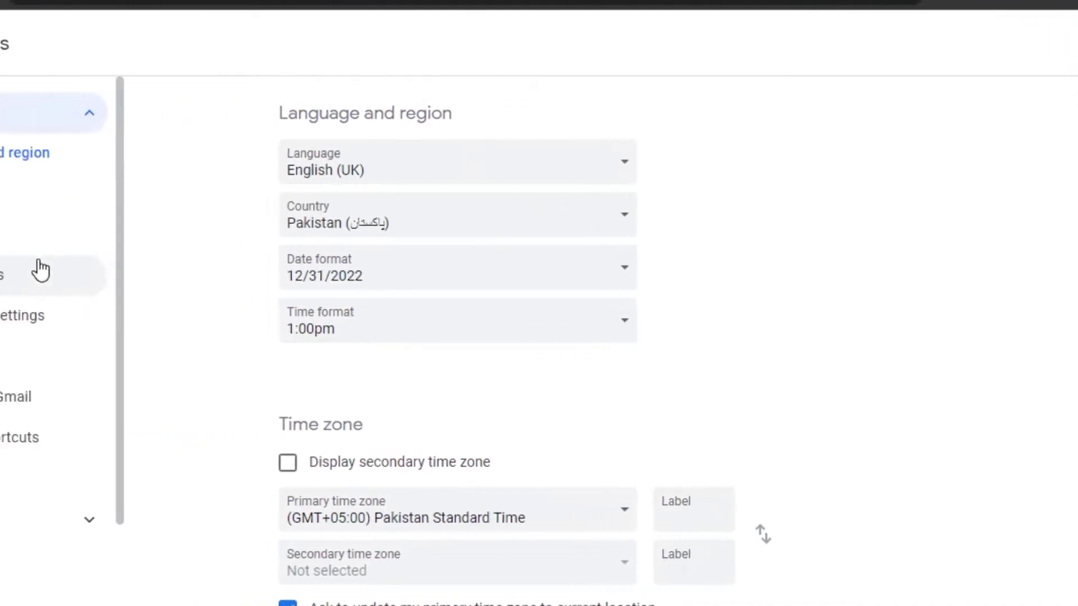
pyautogui.click(72, 193)
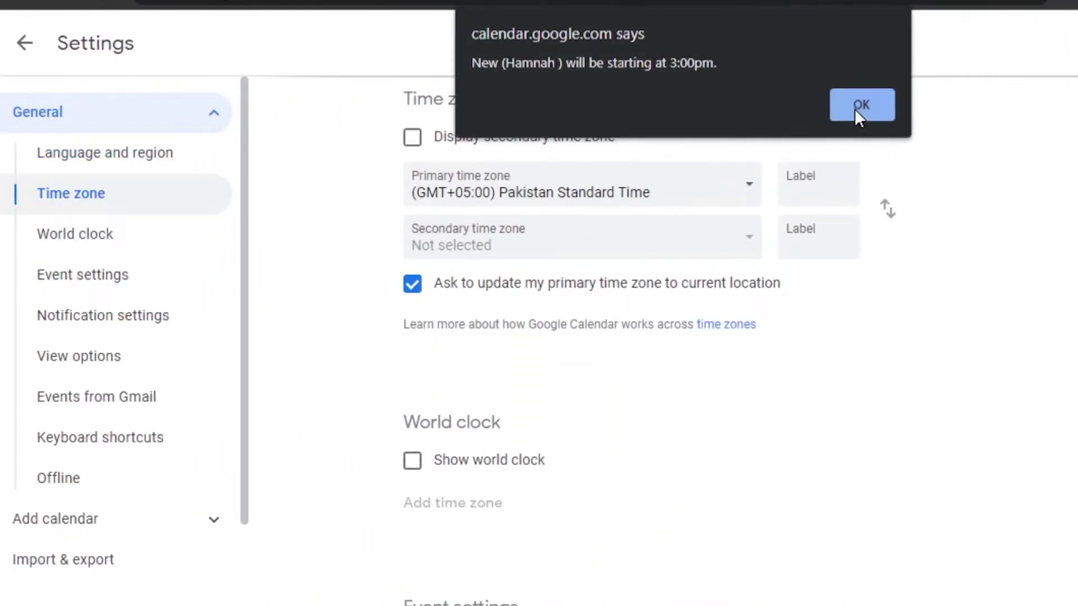
pyautogui.click(854, 109)
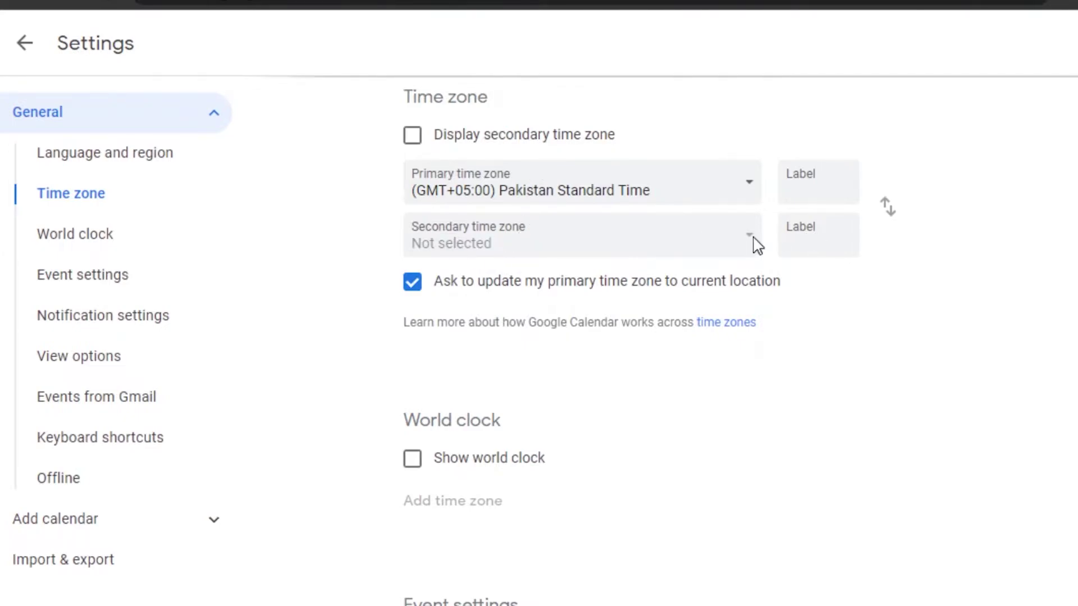
# Disable the prompt to update the primary time zone and display (GMT+00:00) East Greenland Time as the secondary time zone
pyautogui.click(411, 284)
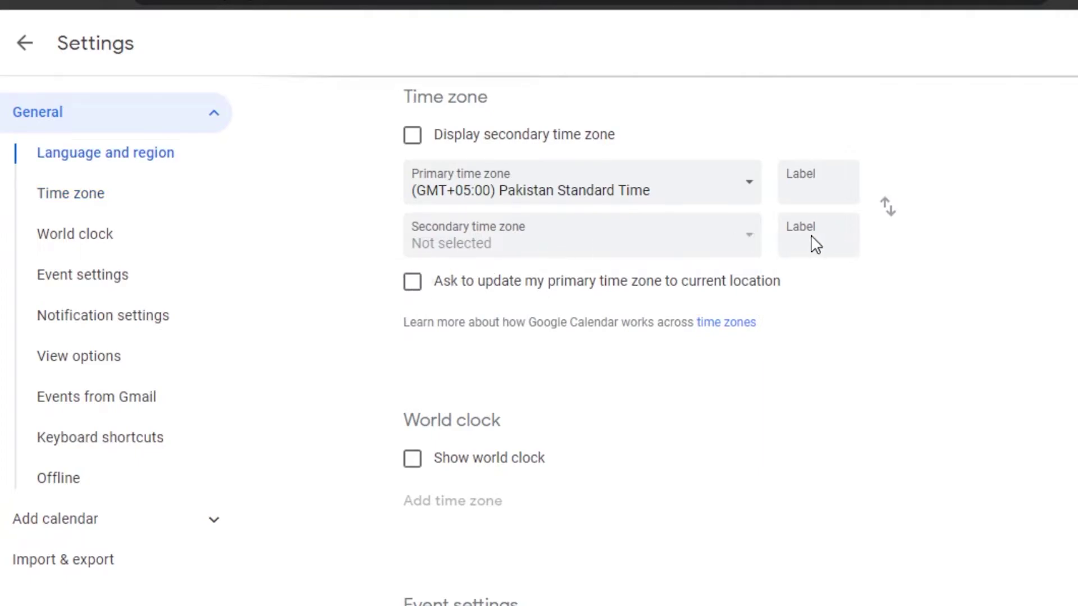
pyautogui.click(416, 136)
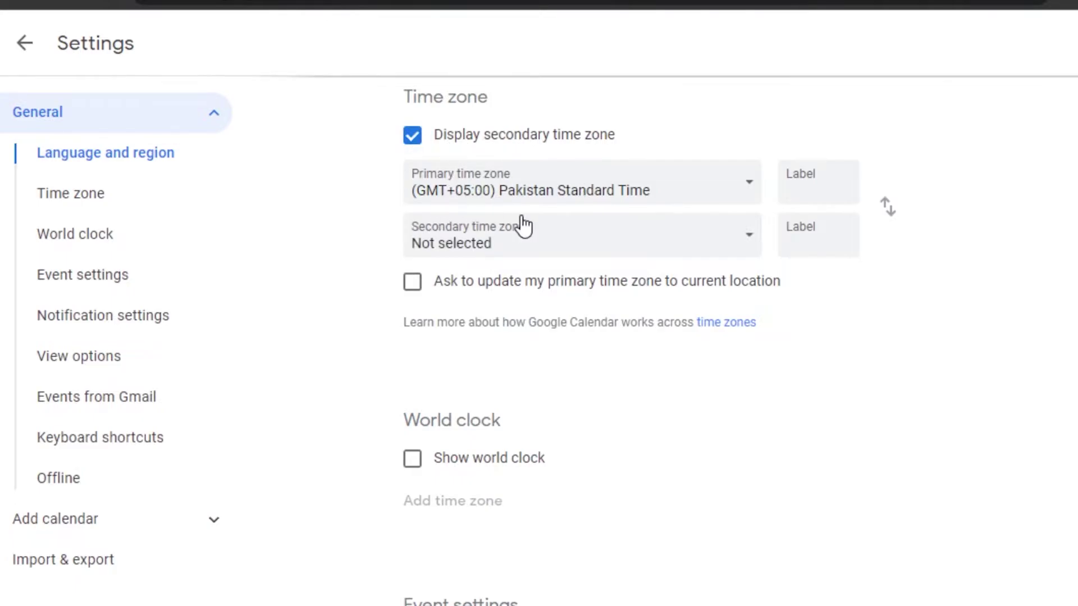
pyautogui.click(659, 243)
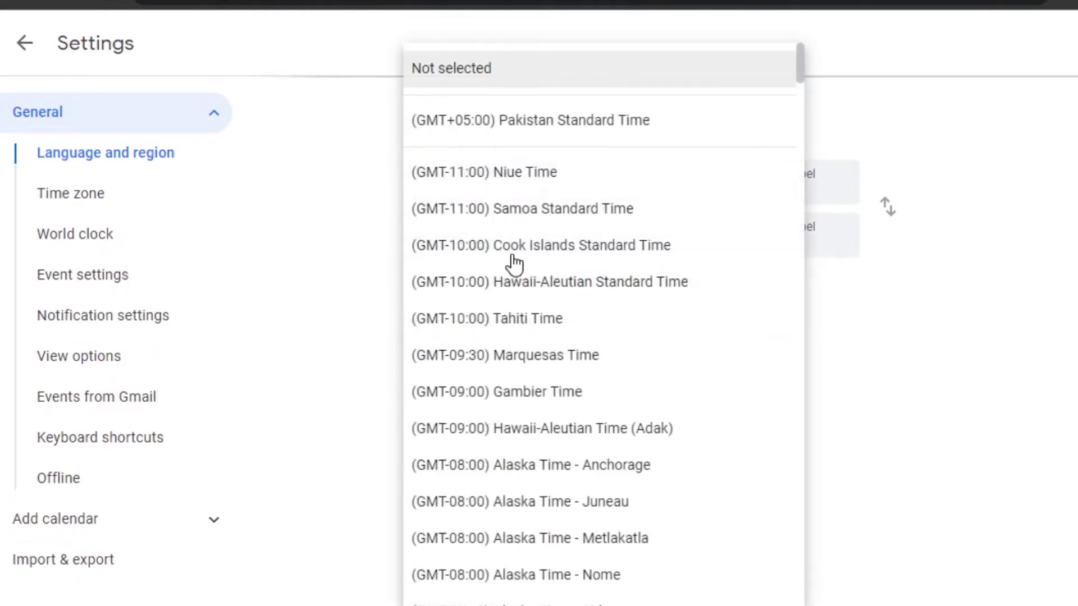
pyautogui.scroll(-20, 534, 272)
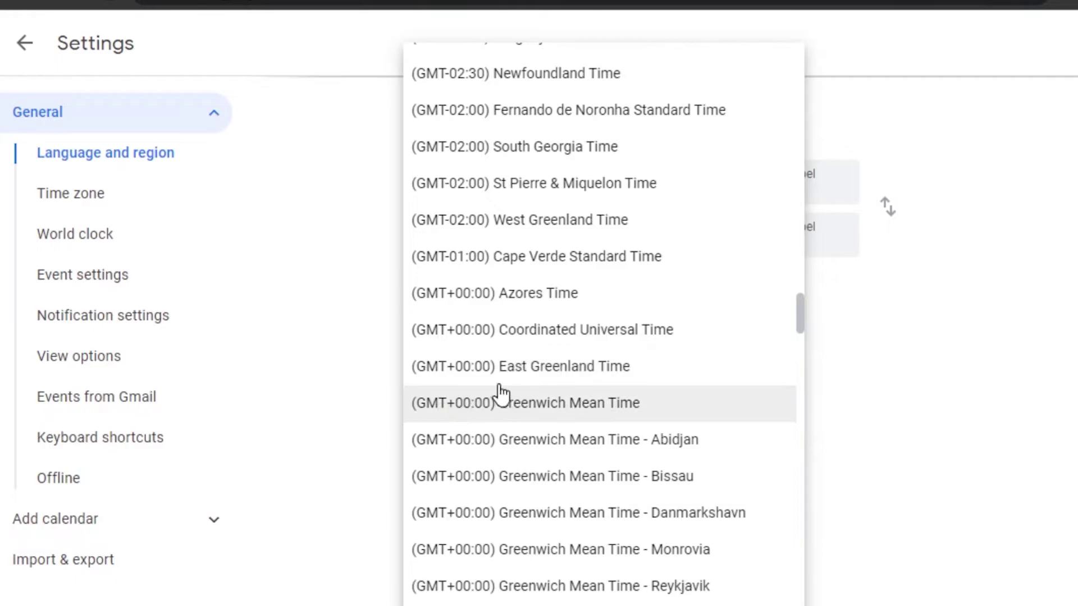
pyautogui.click(580, 373)
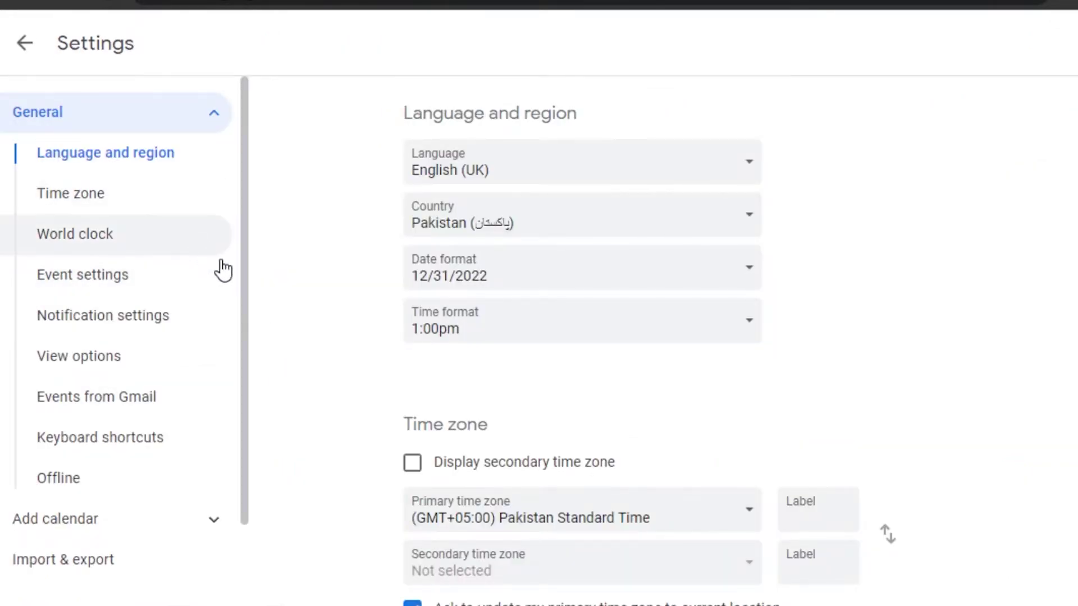
# Open the section for browsing calendars of interest within the Add calendar settings
pyautogui.moveTo(241, 295); pyautogui.dragTo(238, 469)
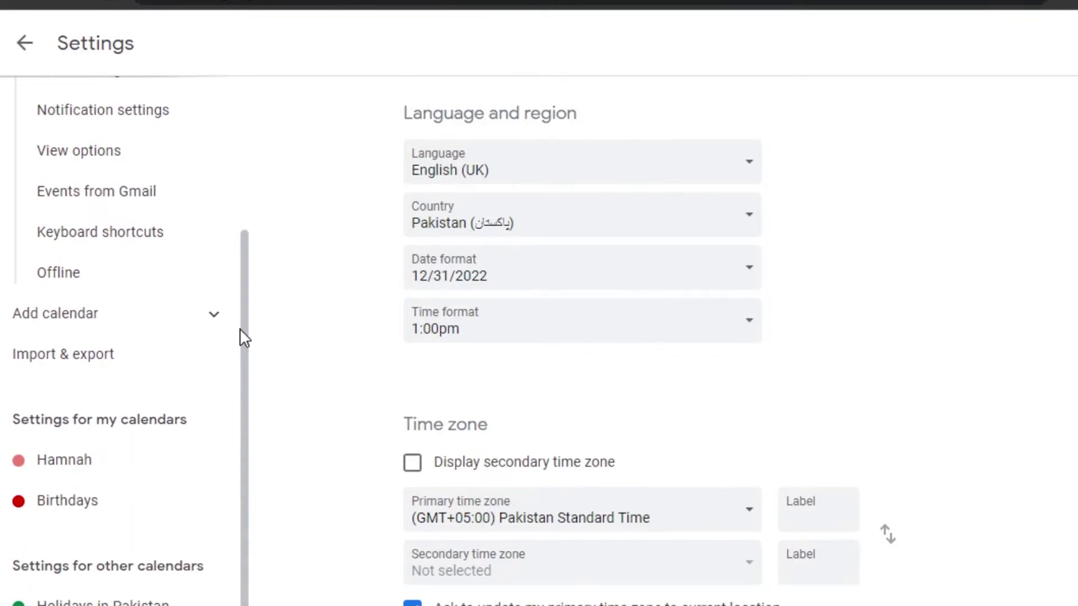
pyautogui.click(205, 321)
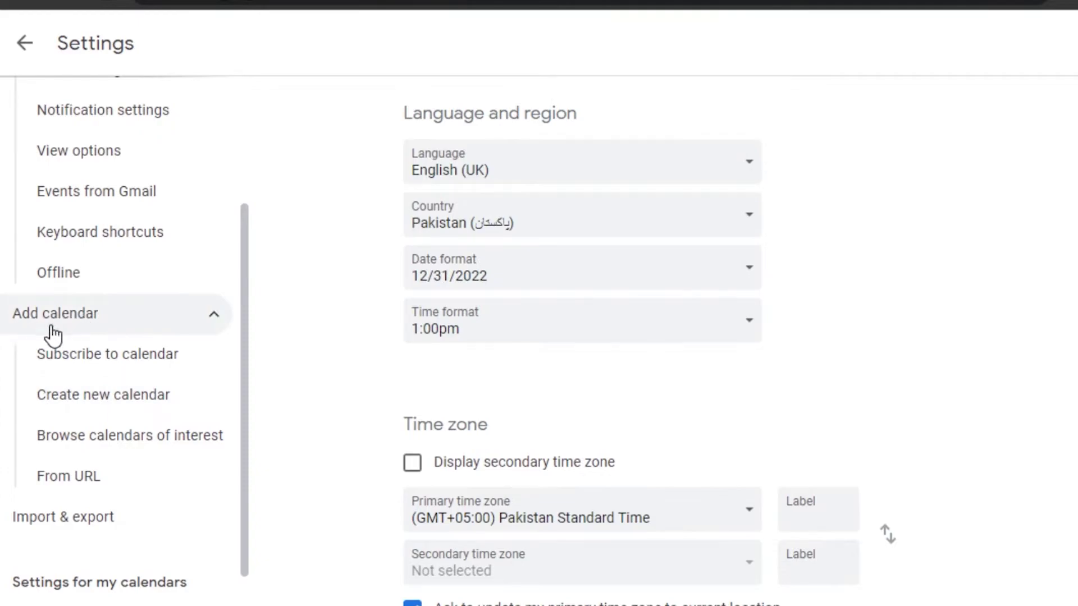
pyautogui.click(152, 440)
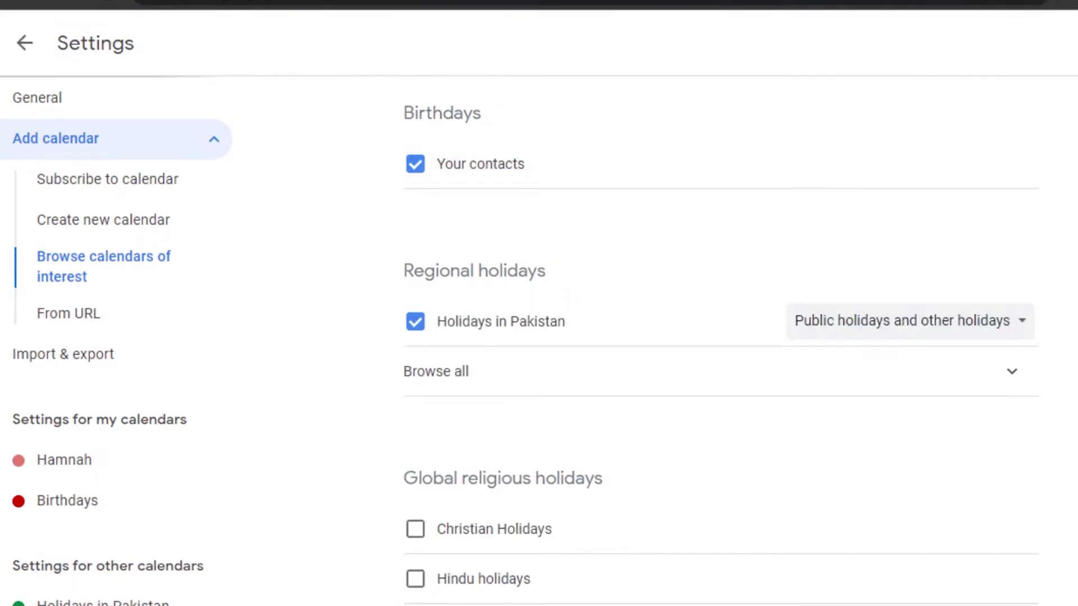
# Examine the available calendars of interest, covering birthdays, regional holidays, global religious holidays and sports
pyautogui.scroll(-13, 720, 336)
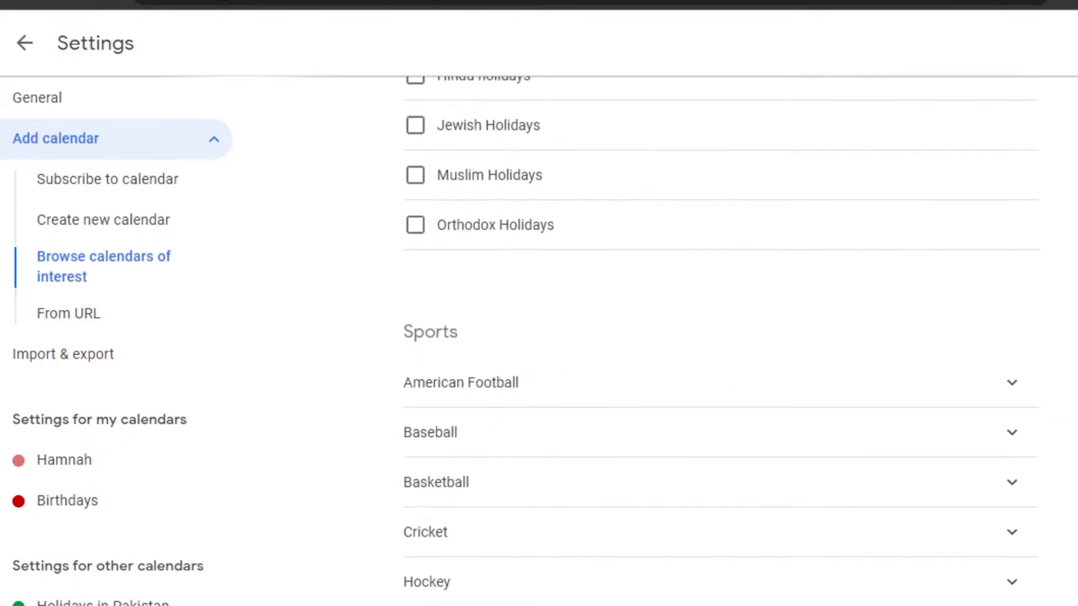
pyautogui.scroll(10, 676, 326)
pyautogui.scroll(-4, 676, 326)
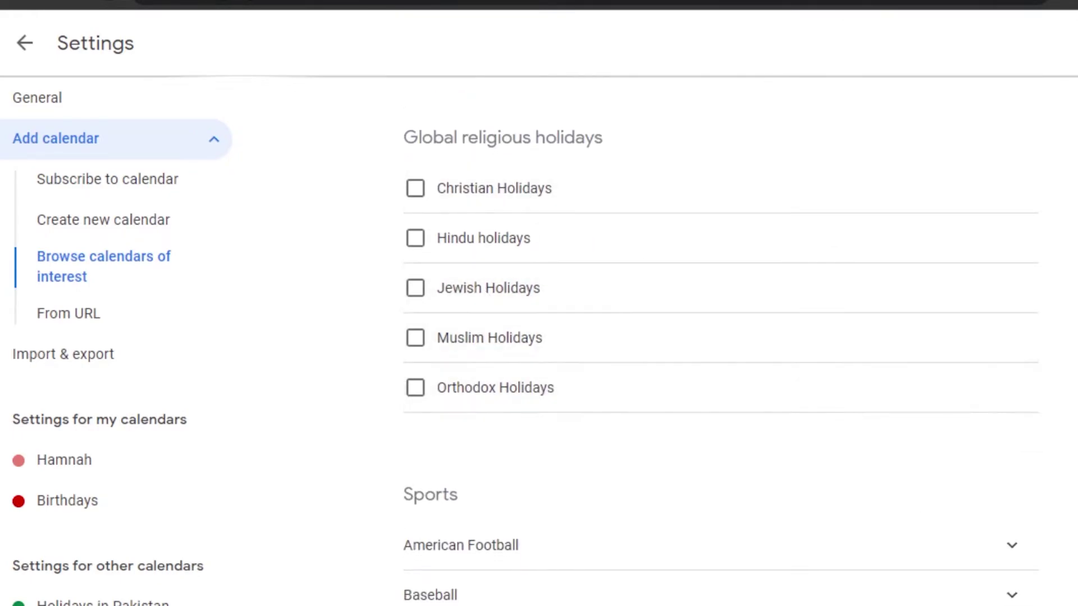
pyautogui.scroll(-5, 721, 337)
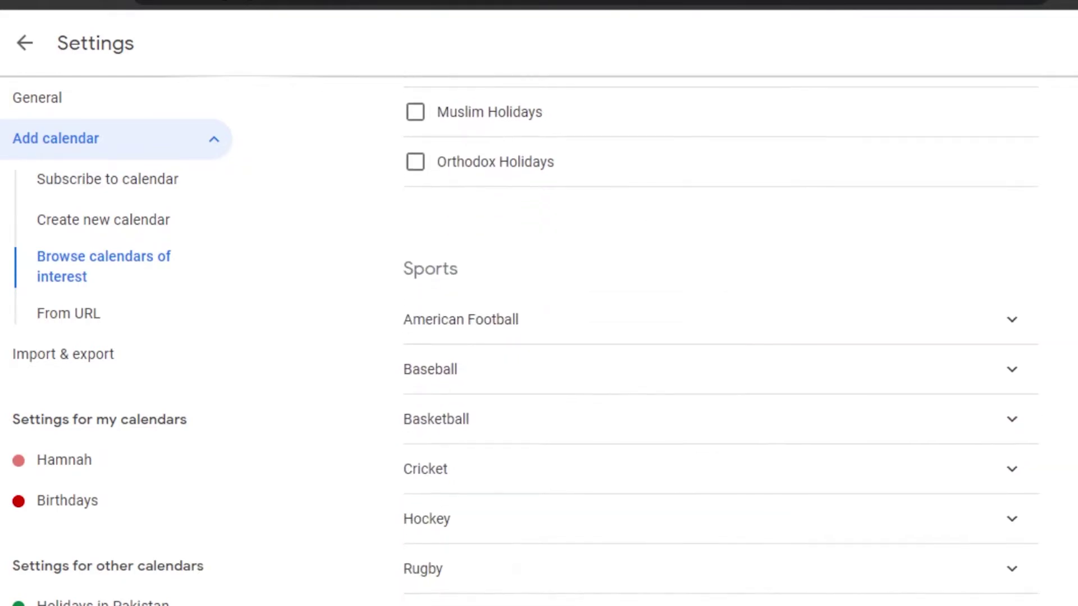
pyautogui.scroll(9, 721, 337)
pyautogui.scroll(-4, 721, 336)
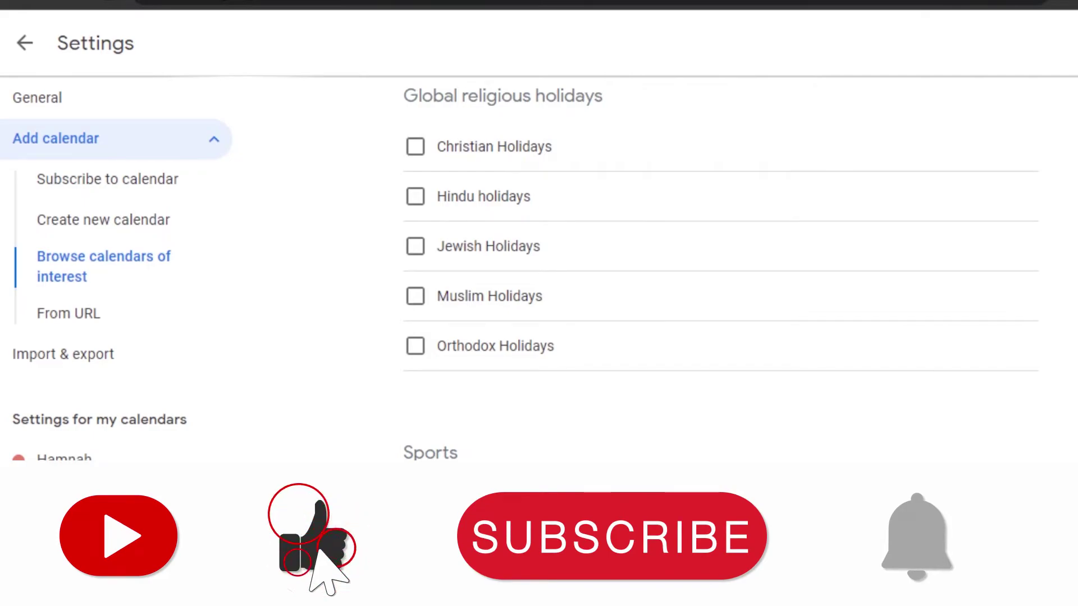
pyautogui.scroll(-5, 721, 337)
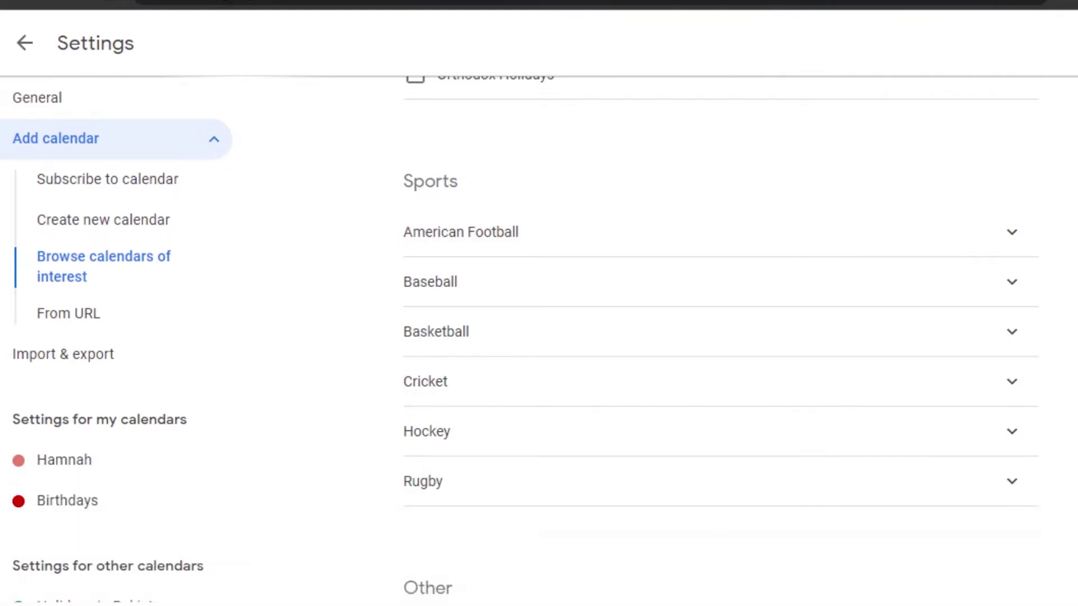
pyautogui.scroll(1, 721, 336)
pyautogui.scroll(9, 721, 337)
pyautogui.scroll(-10, 721, 337)
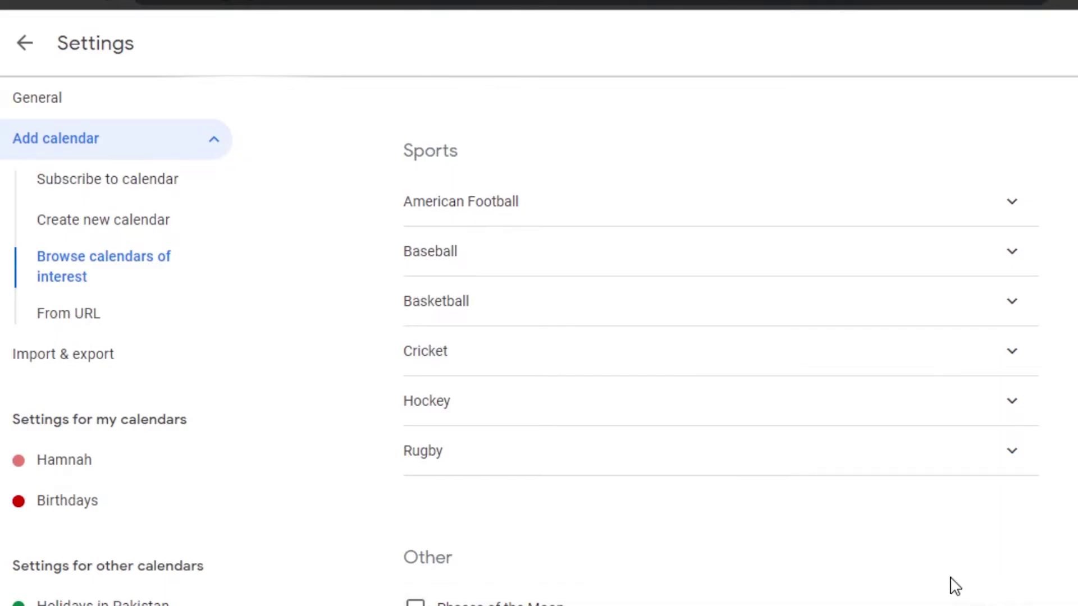
pyautogui.scroll(12, 720, 337)
pyautogui.scroll(-8, 721, 337)
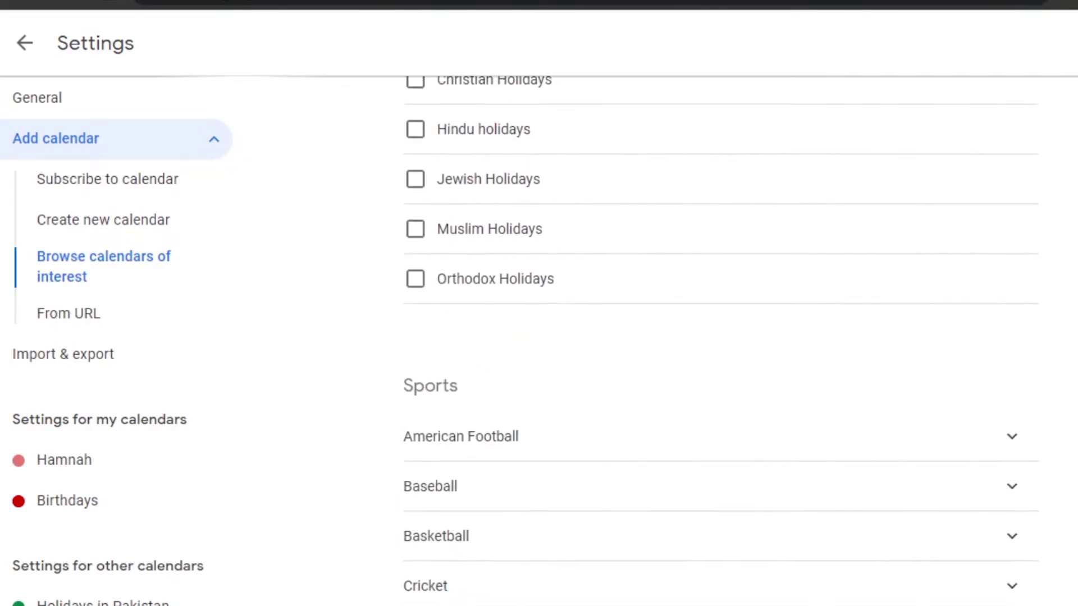
pyautogui.scroll(6, 769, 284)
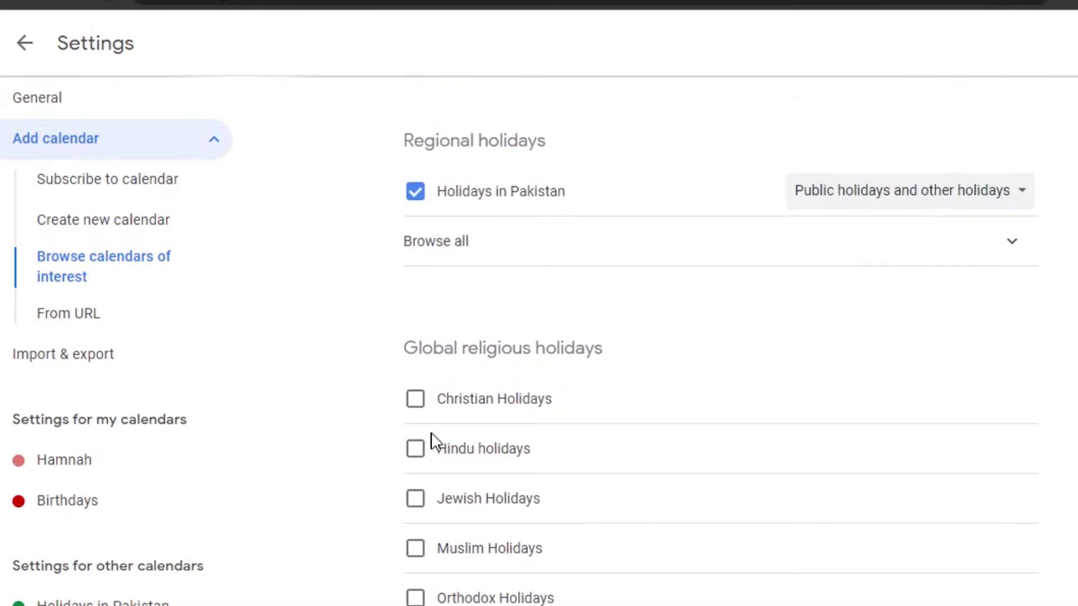
pyautogui.scroll(-8, 721, 309)
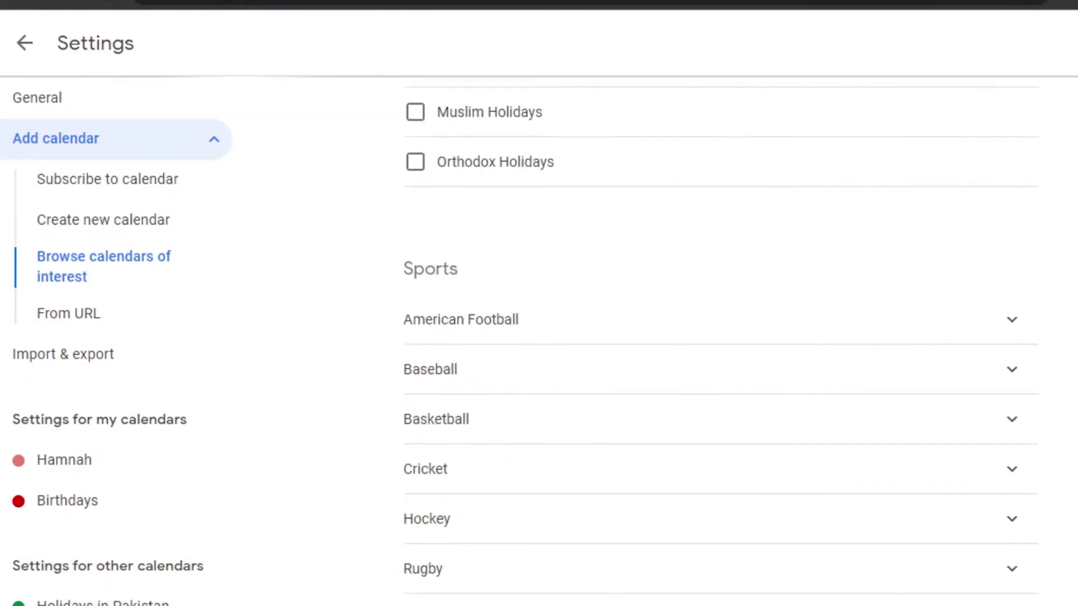
pyautogui.scroll(7, 720, 309)
pyautogui.scroll(4, 614, 297)
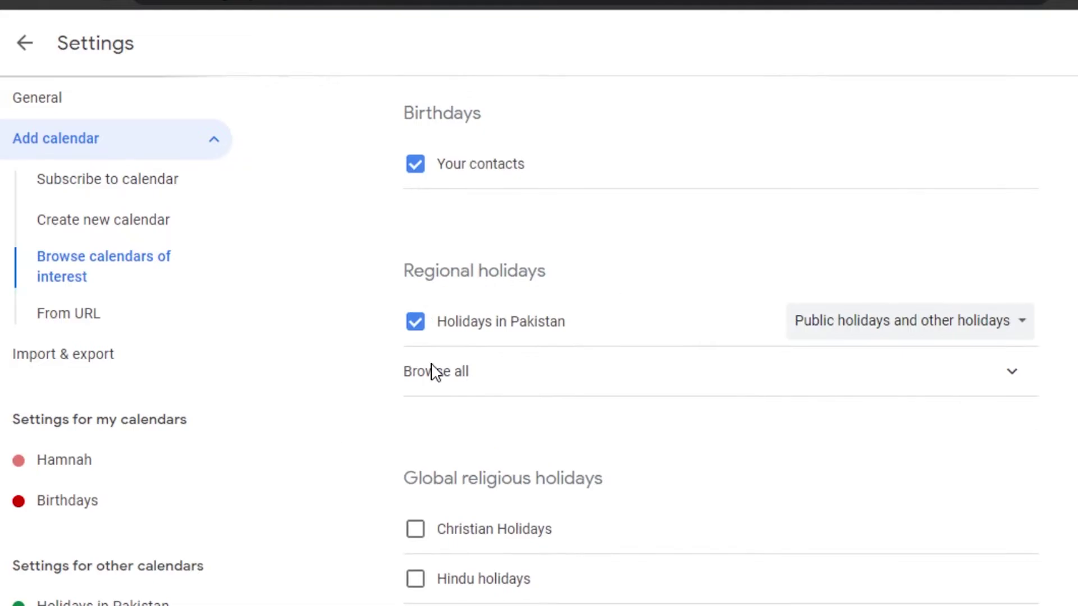
pyautogui.scroll(-11, 721, 342)
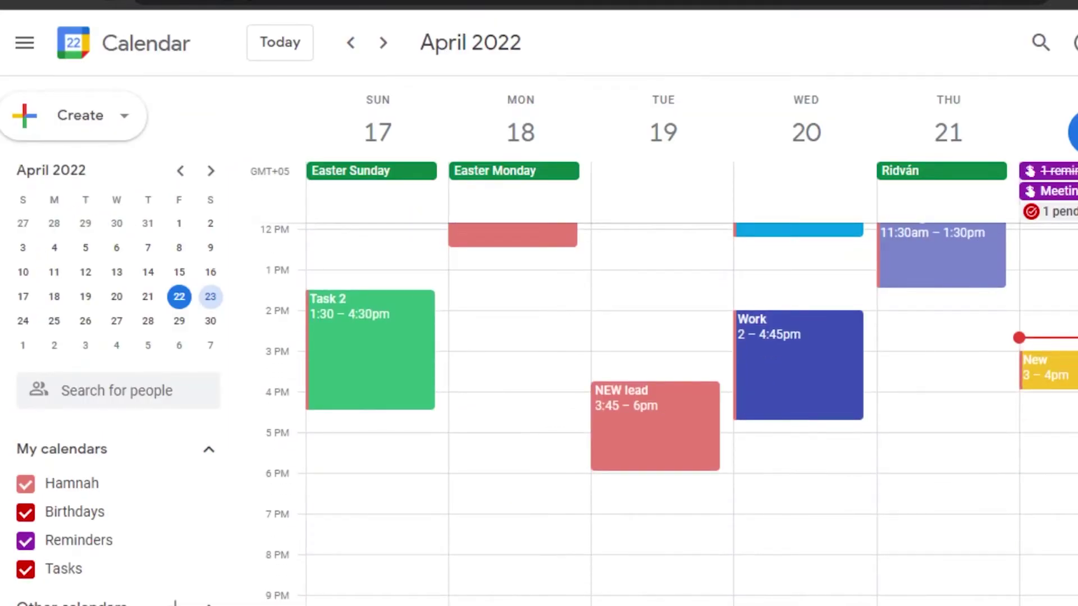
# Shorten the Task 2 event on Sunday 17 April so that it ends at 4pm
pyautogui.scroll(-1, 671, 415)
pyautogui.scroll(3, 671, 414)
pyautogui.scroll(-1, 671, 414)
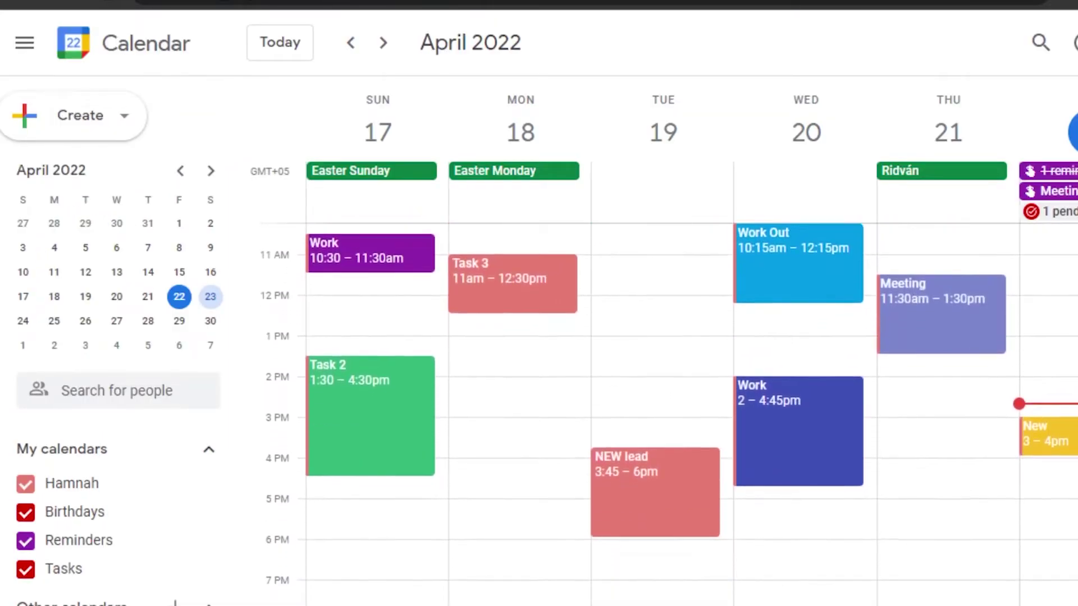
pyautogui.scroll(-2, 671, 415)
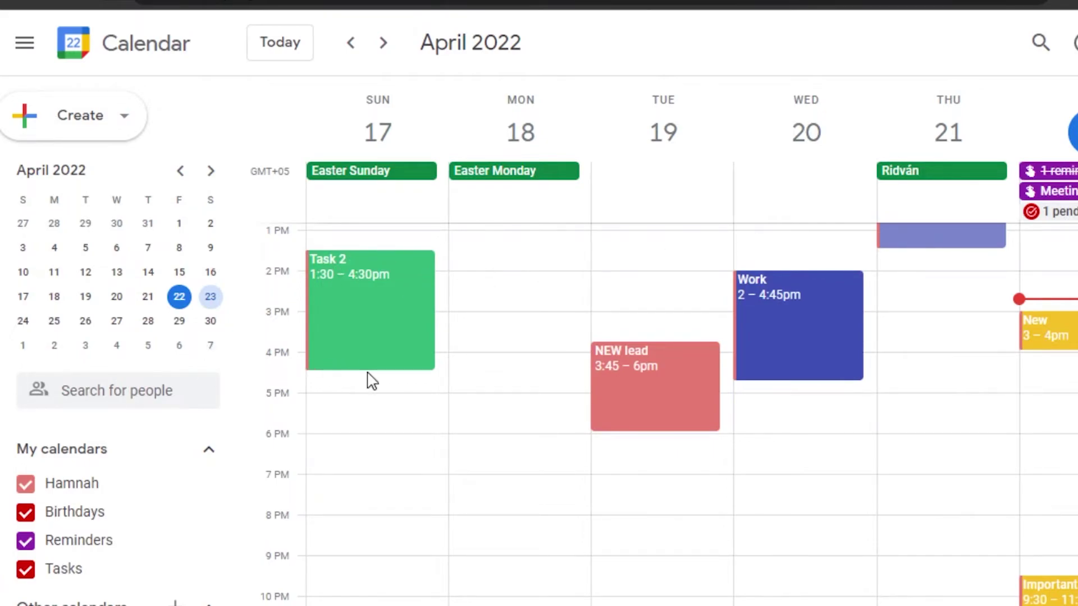
pyautogui.moveTo(364, 351); pyautogui.dragTo(363, 347)
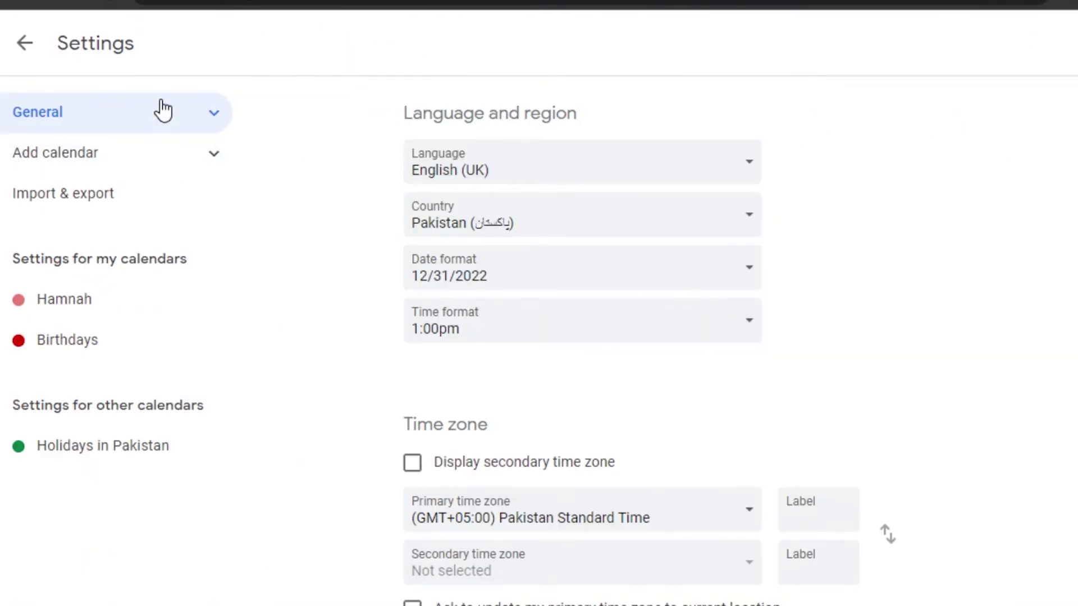
# Set the default guest permissions to Modify event in the general event settings
pyautogui.click(162, 110)
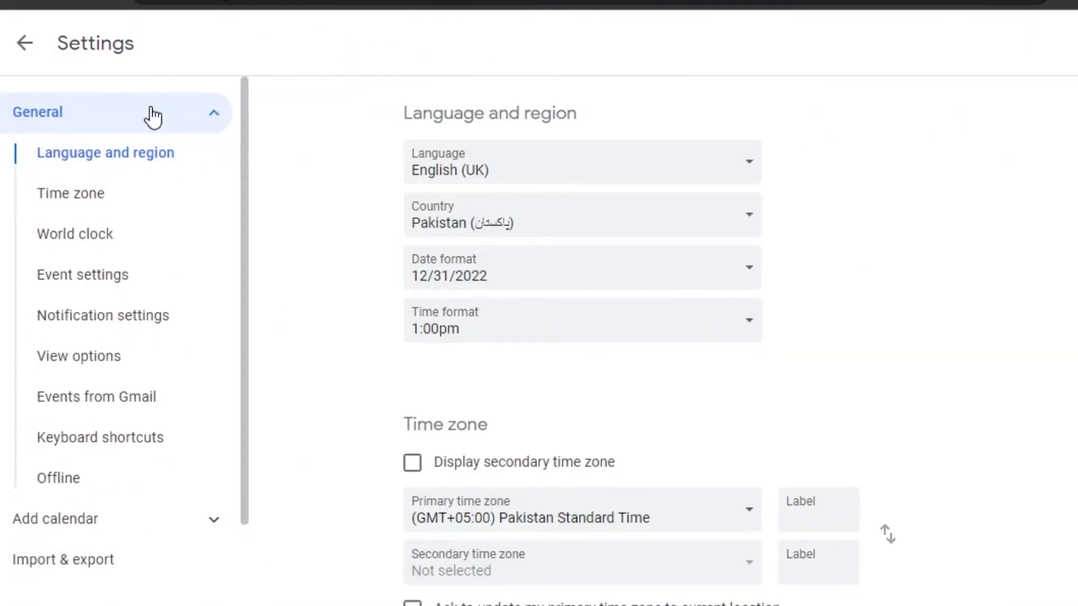
pyautogui.click(68, 271)
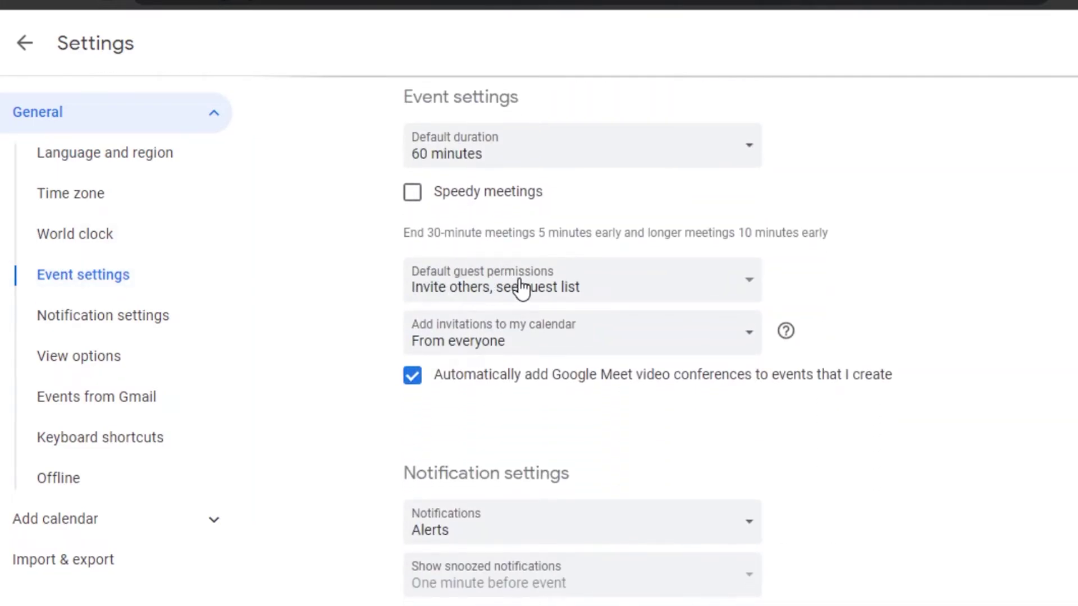
pyautogui.click(578, 282)
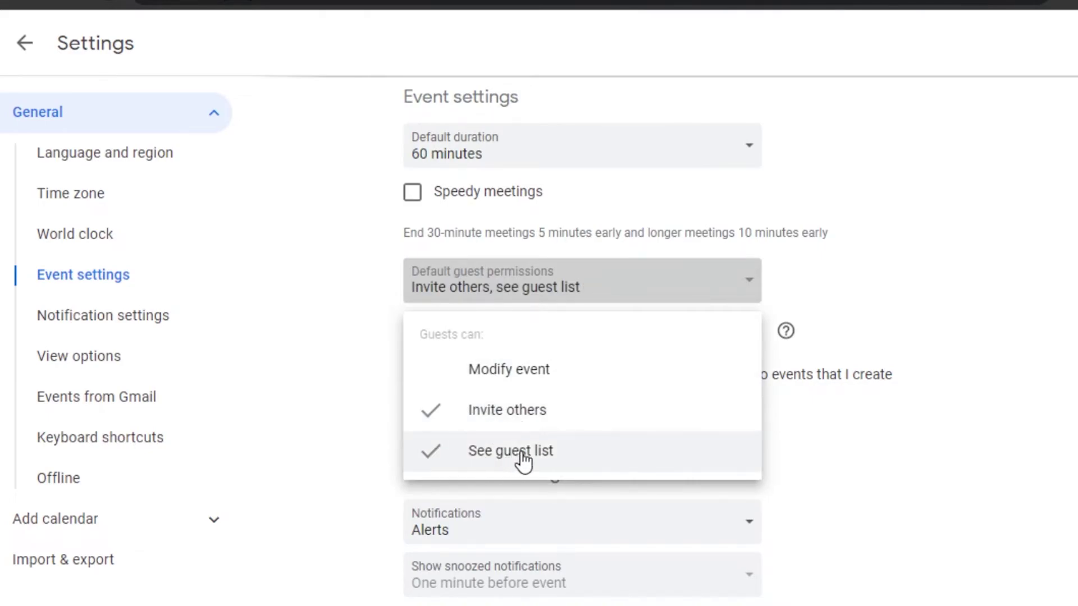
pyautogui.click(470, 371)
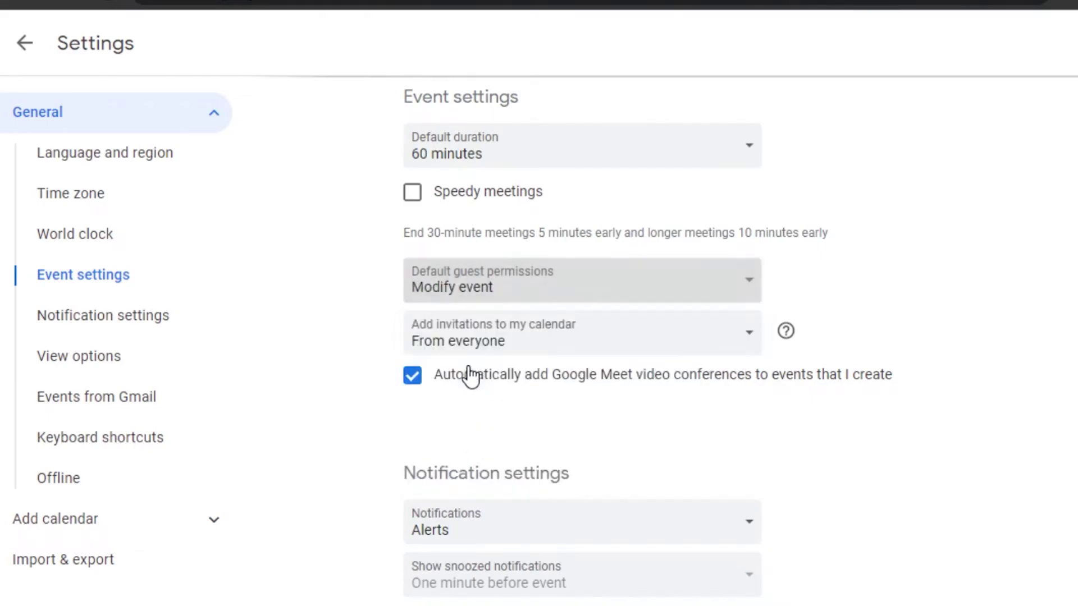
pyautogui.click(519, 296)
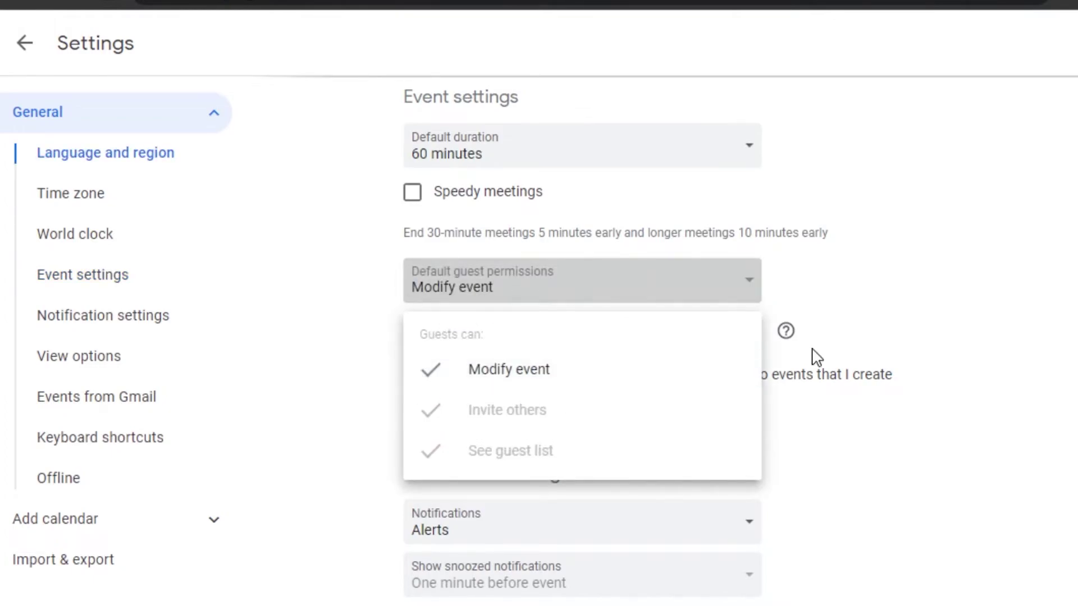
pyautogui.click(828, 356)
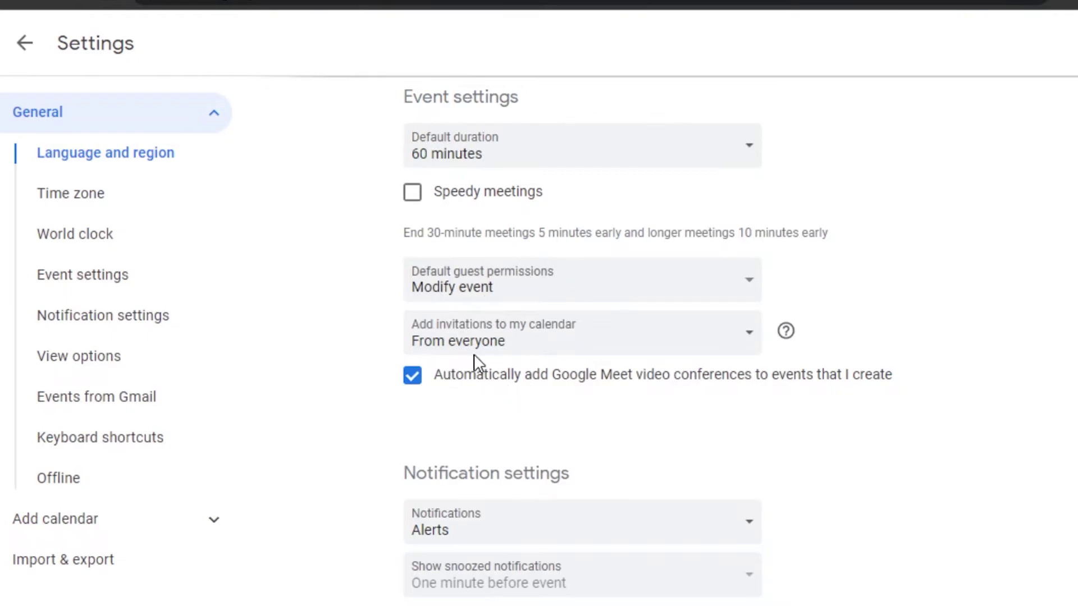
# Examine the options for adding invitations to the calendar and look through the other general settings
pyautogui.click(508, 349)
pyautogui.click(984, 294)
pyautogui.scroll(7, 639, 348)
pyautogui.scroll(-14, 639, 348)
pyautogui.scroll(20, 640, 348)
pyautogui.scroll(-10, 640, 348)
pyautogui.scroll(13, 640, 348)
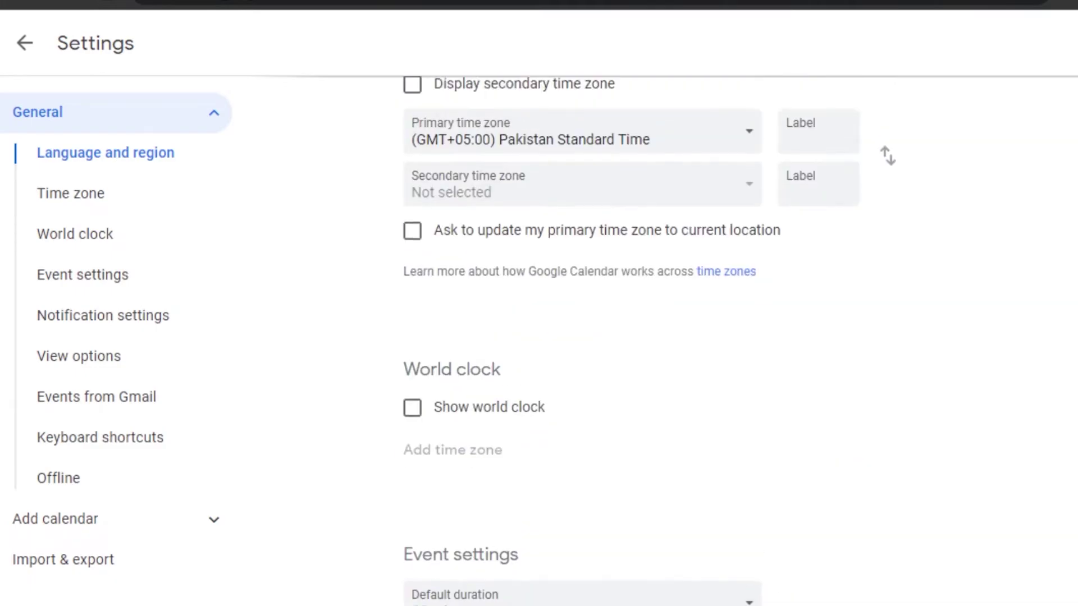
pyautogui.scroll(-11, 640, 348)
pyautogui.scroll(-7, 640, 348)
pyautogui.scroll(13, 639, 347)
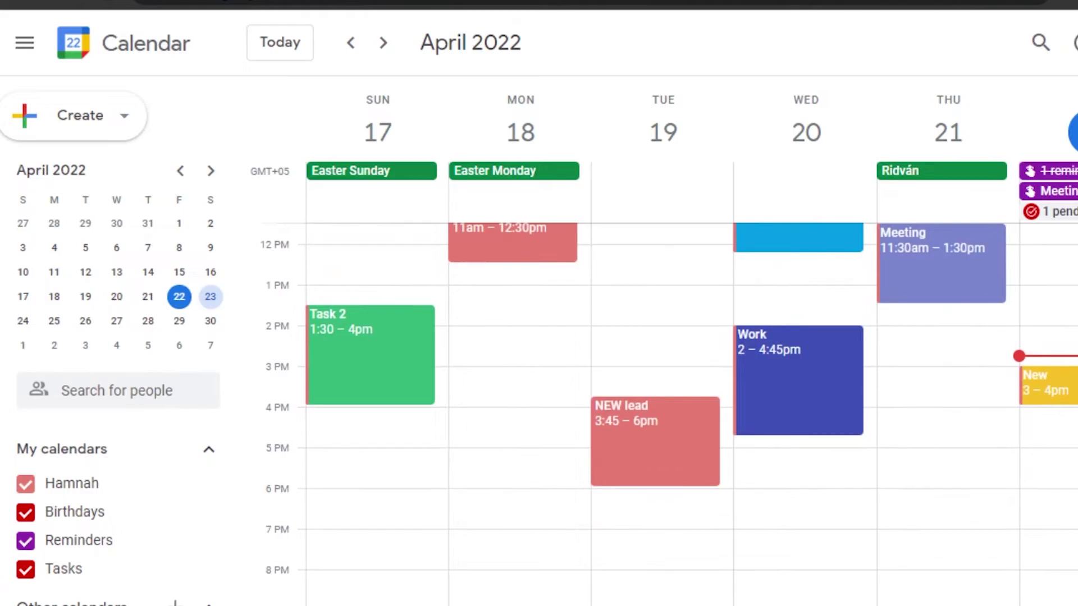
pyautogui.scroll(4, 688, 415)
pyautogui.scroll(-5, 687, 415)
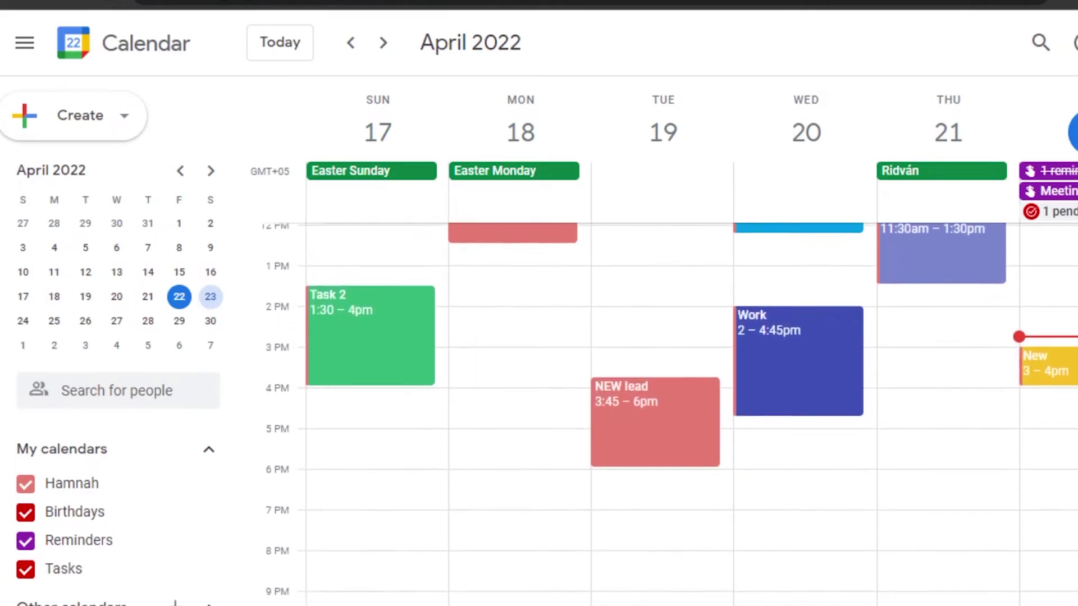
pyautogui.scroll(4, 668, 415)
pyautogui.scroll(-3, 668, 415)
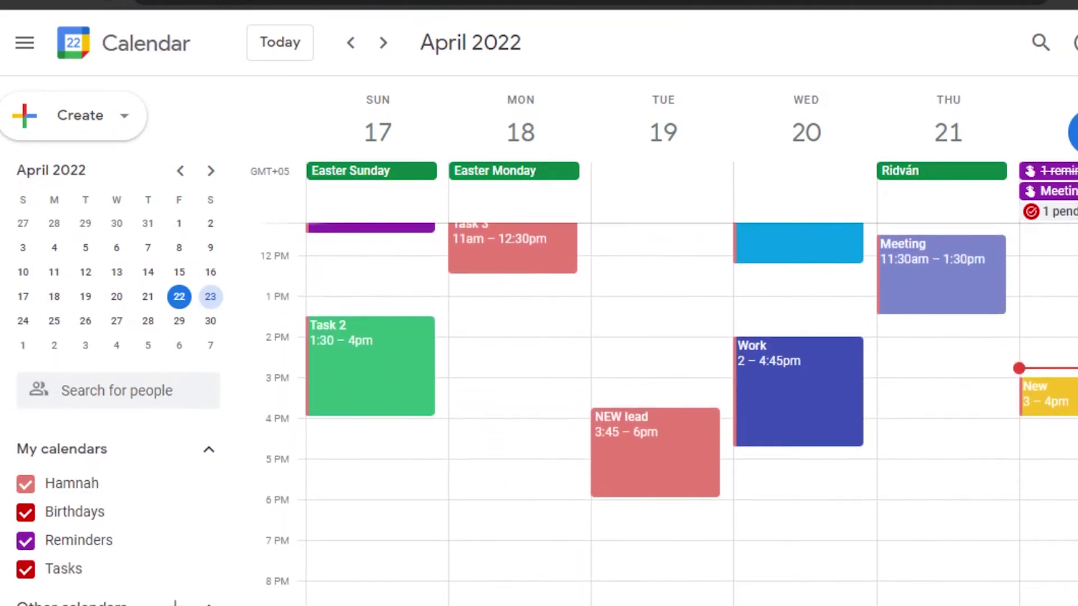
pyautogui.scroll(-2, 667, 416)
pyautogui.scroll(4, 668, 415)
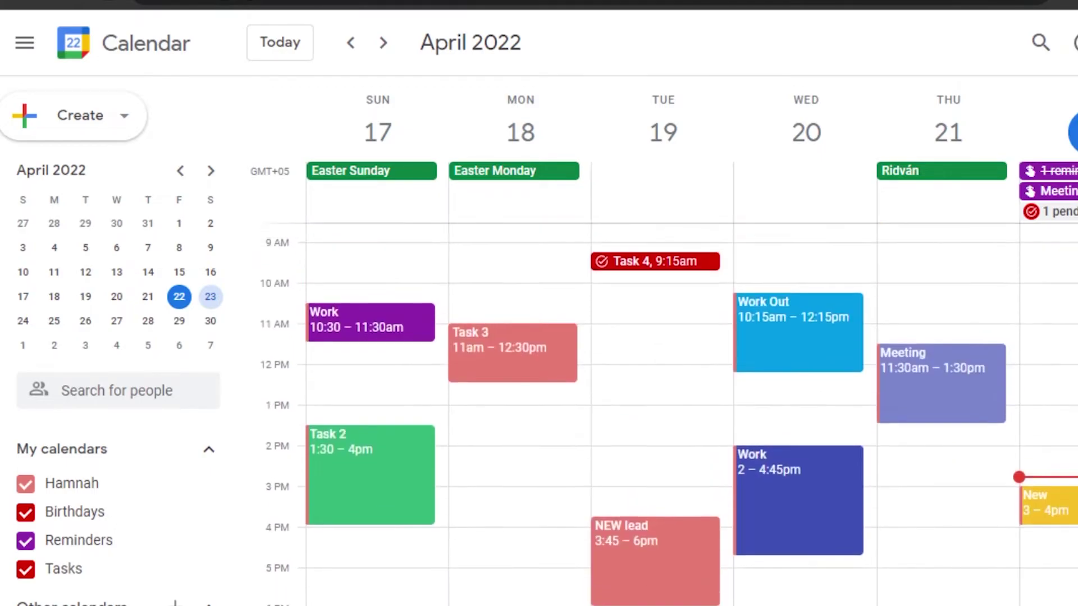
pyautogui.scroll(-1, 668, 415)
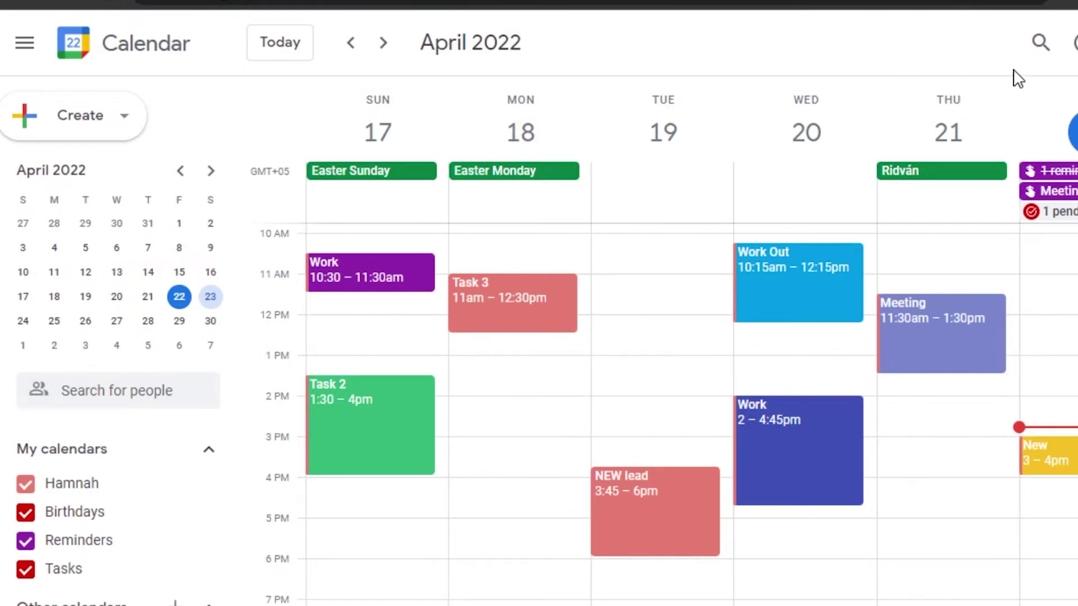
# Search the active calendars for events containing the keyword "meeting" using the advanced search options, and return to the week view
pyautogui.click(1040, 42)
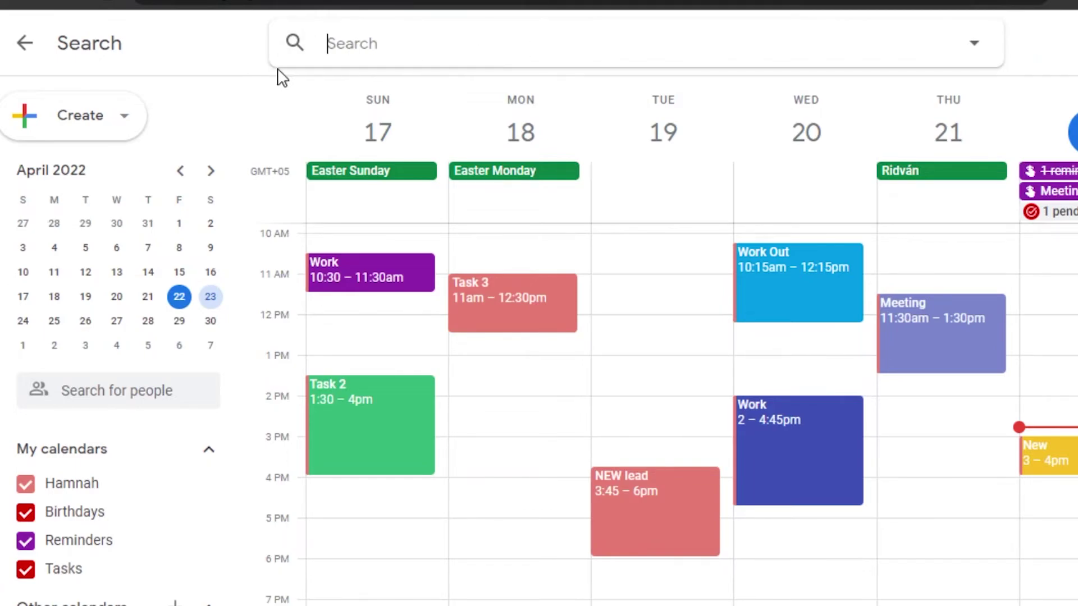
pyautogui.click(975, 45)
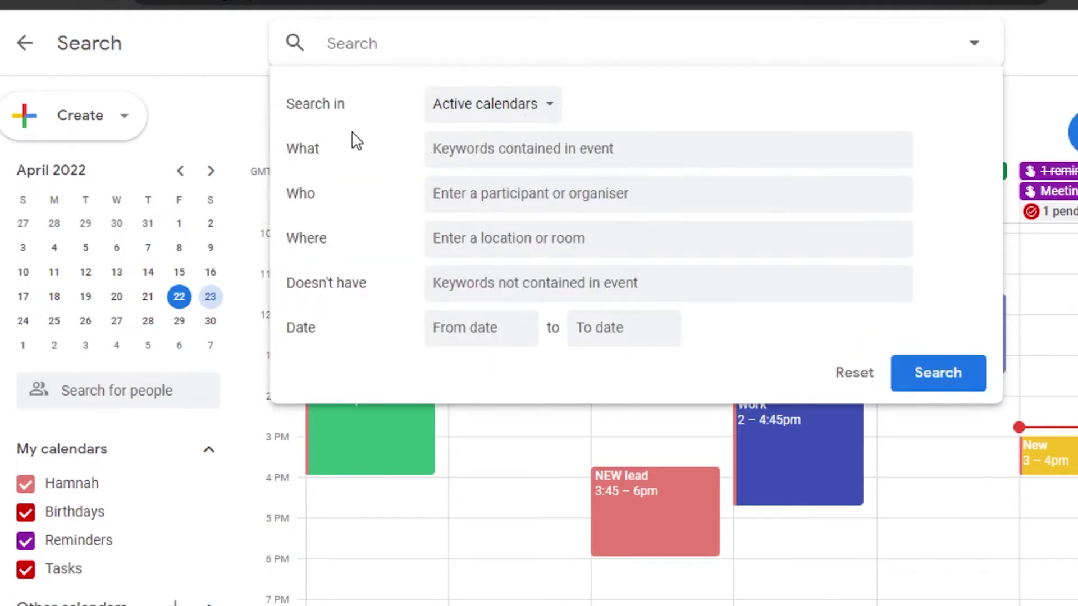
pyautogui.click(522, 107)
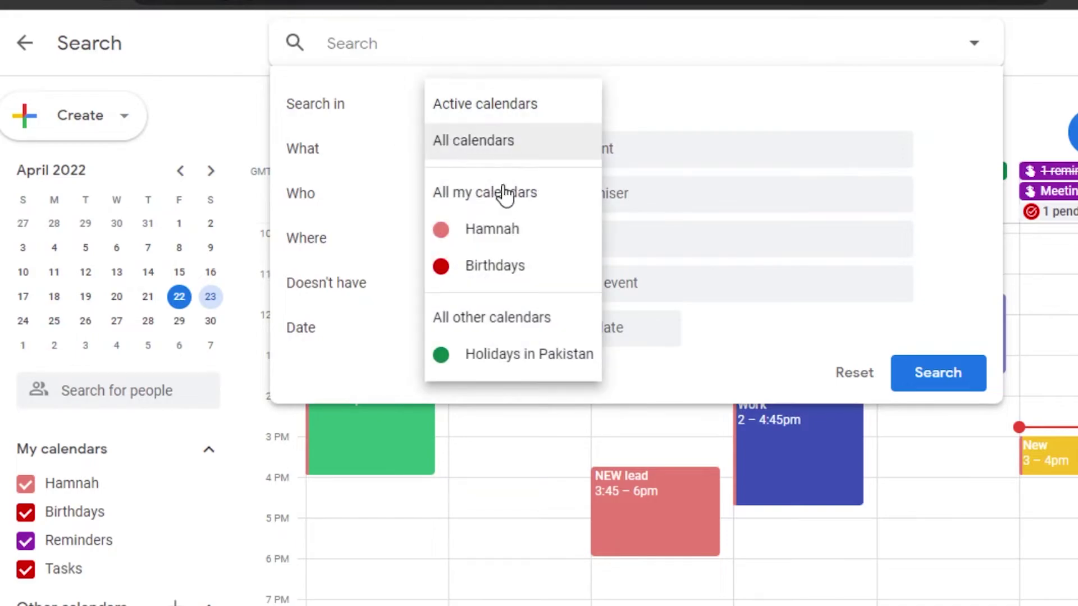
pyautogui.click(348, 158)
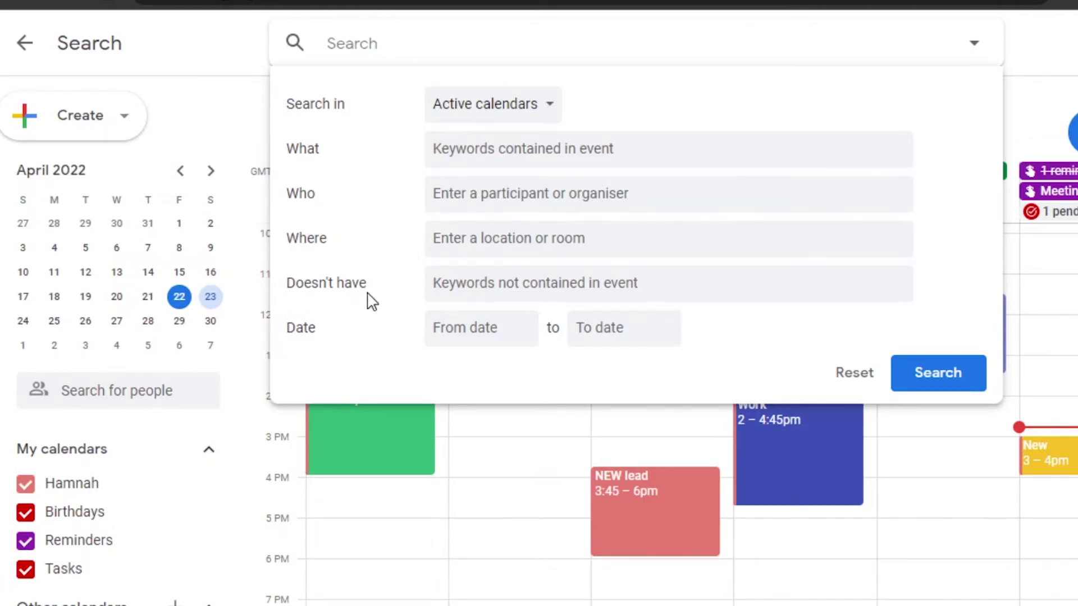
pyautogui.click(589, 289)
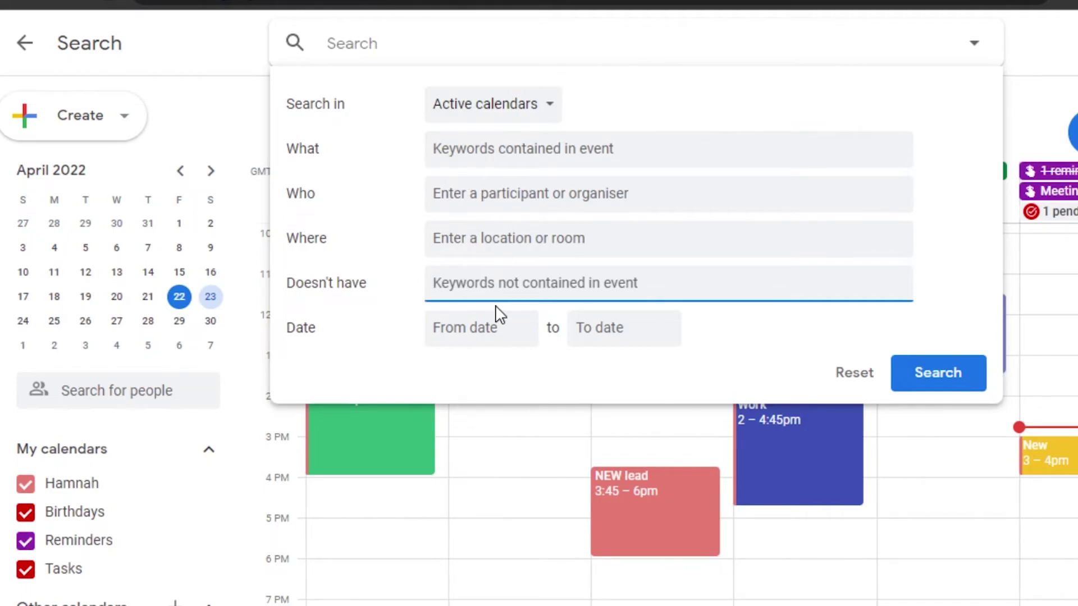
pyautogui.write('M')
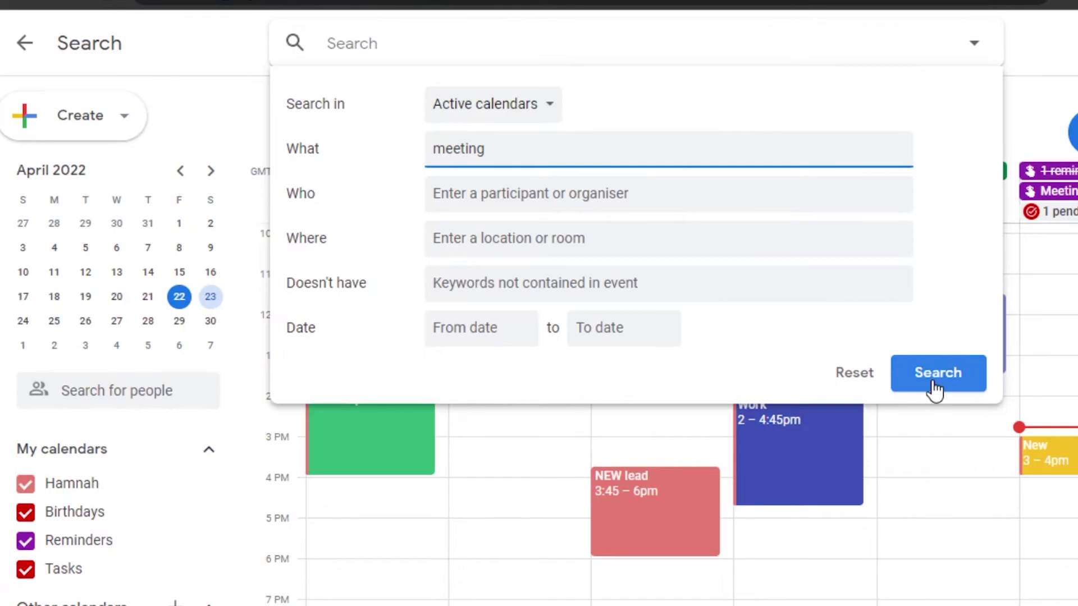
pyautogui.click(935, 386)
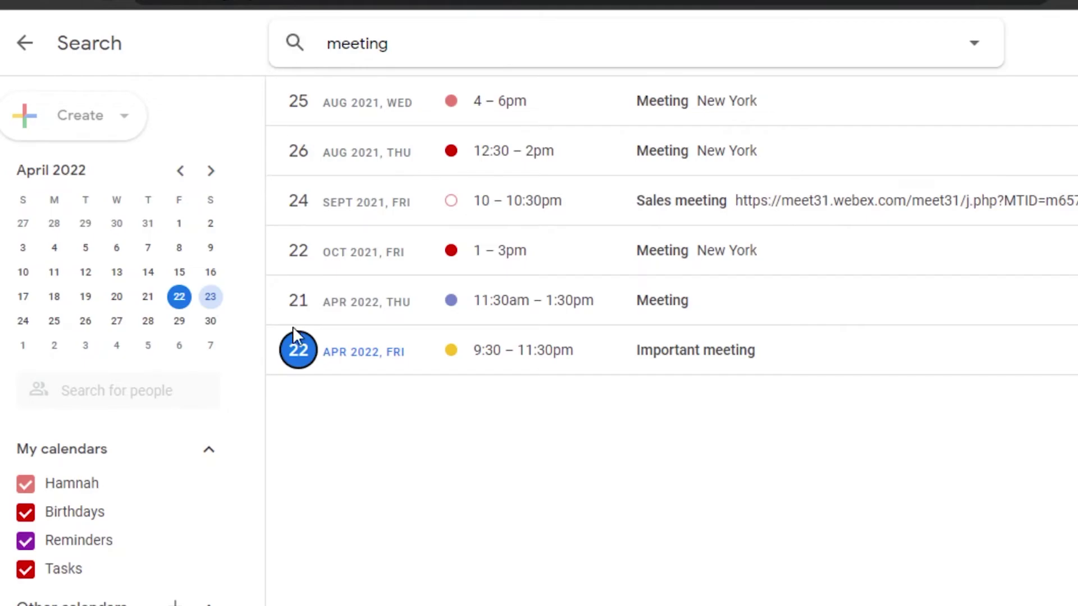
pyautogui.click(25, 44)
pyautogui.scroll(-1, 667, 416)
pyautogui.scroll(4, 668, 415)
pyautogui.scroll(-4, 668, 416)
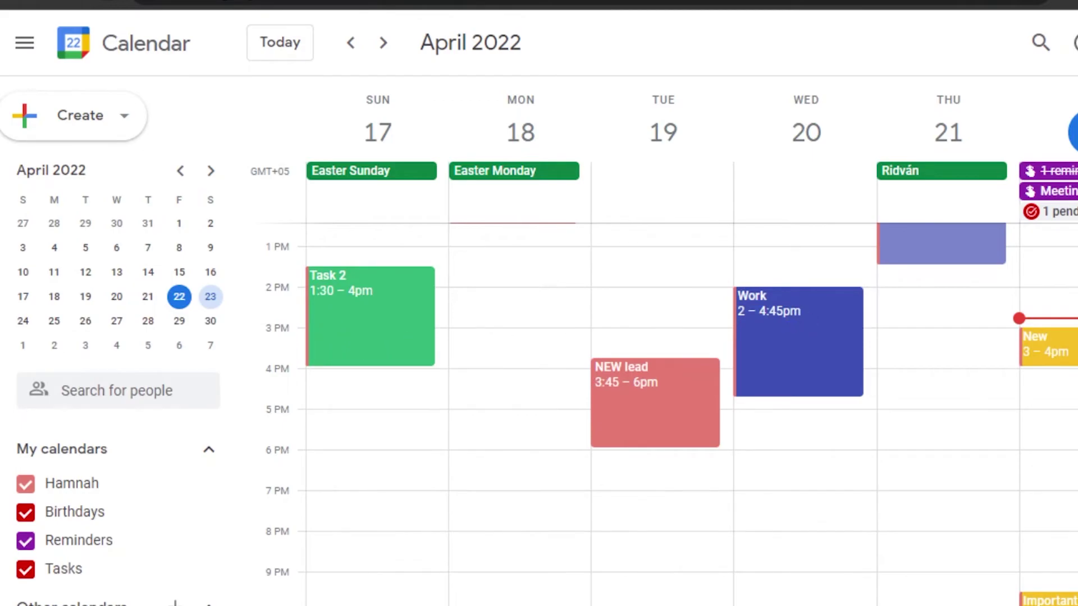
pyautogui.scroll(5, 809, 320)
pyautogui.scroll(-5, 808, 320)
pyautogui.scroll(3, 961, 275)
pyautogui.scroll(-1, 962, 275)
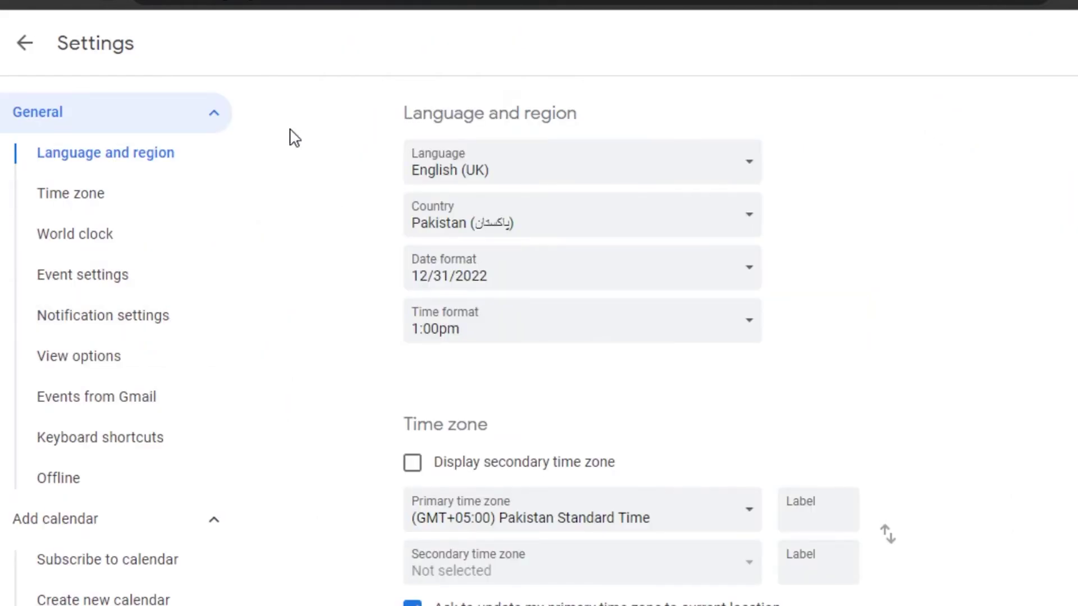
# Enable reducing the brightness of past events in the general view options
pyautogui.click(103, 119)
pyautogui.click(171, 112)
pyautogui.scroll(-10, 301, 224)
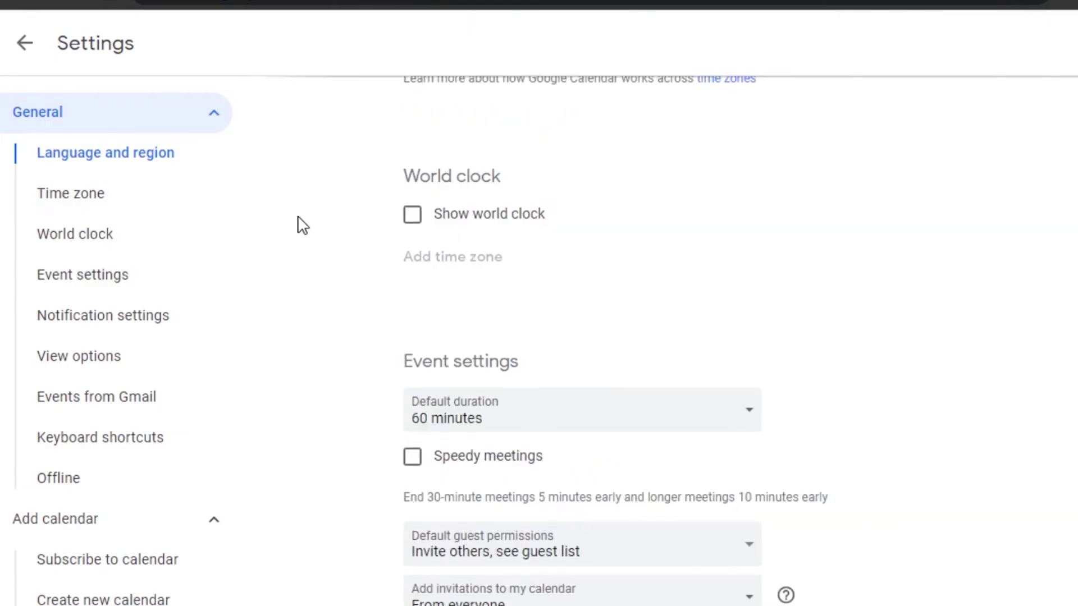
pyautogui.click(78, 357)
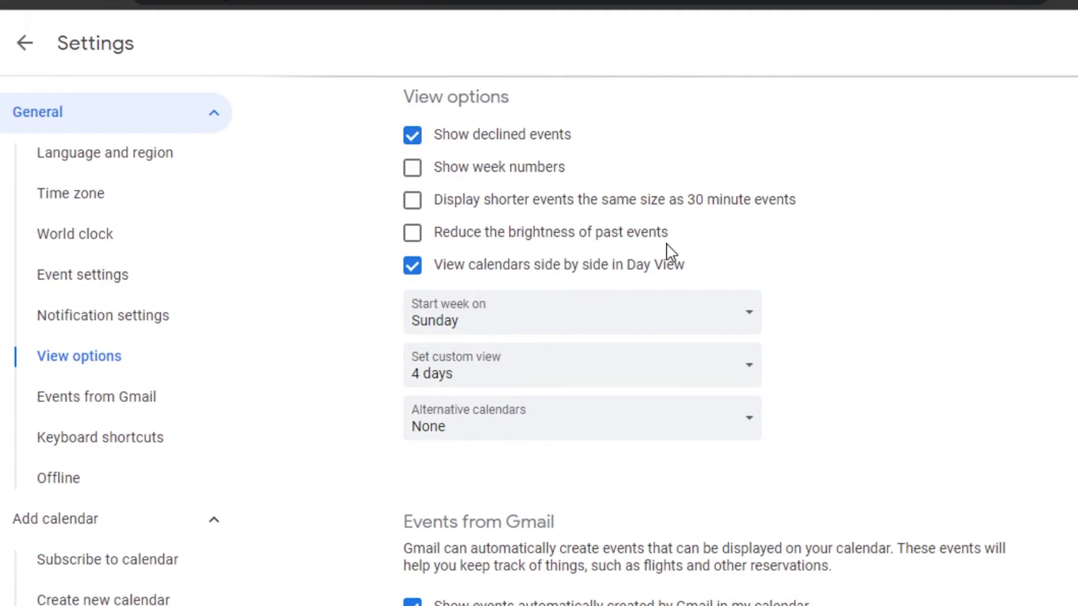
pyautogui.click(413, 236)
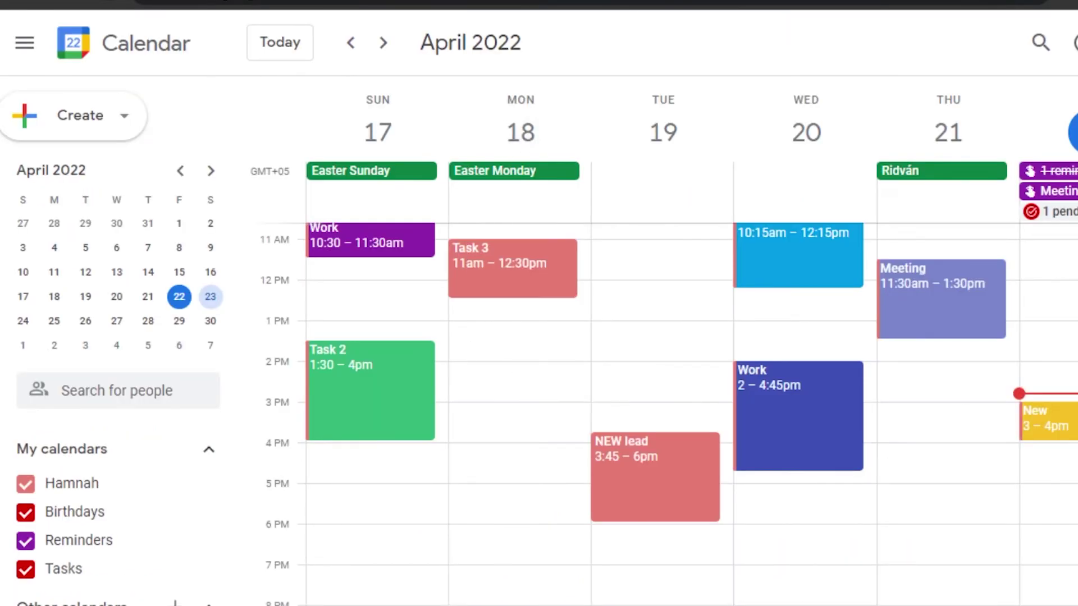
# Look through the general settings around the view options and check how past events are displayed in the week view
pyautogui.scroll(5, 667, 415)
pyautogui.scroll(-4, 668, 414)
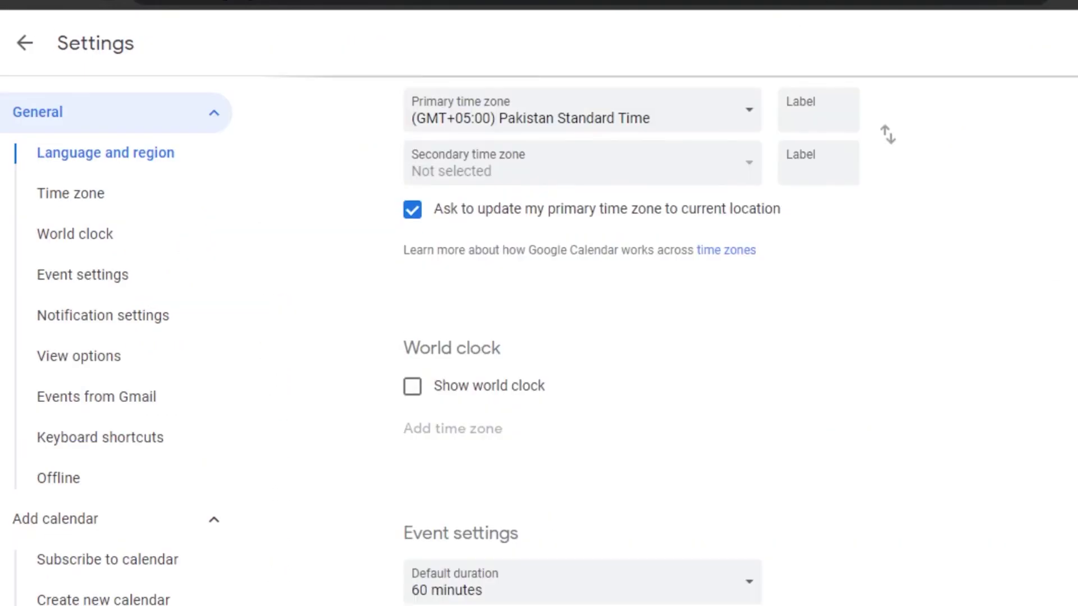
pyautogui.scroll(-10, 885, 133)
pyautogui.scroll(-3, 645, 336)
pyautogui.scroll(9, 645, 337)
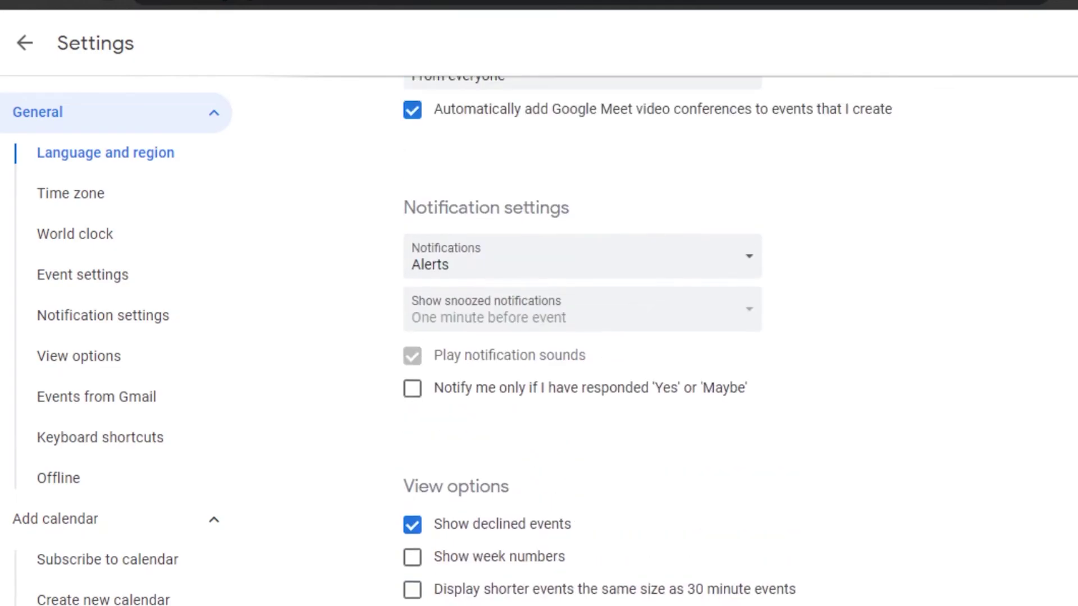
pyautogui.scroll(-10, 645, 337)
pyautogui.scroll(5, 646, 337)
pyautogui.scroll(-7, 645, 336)
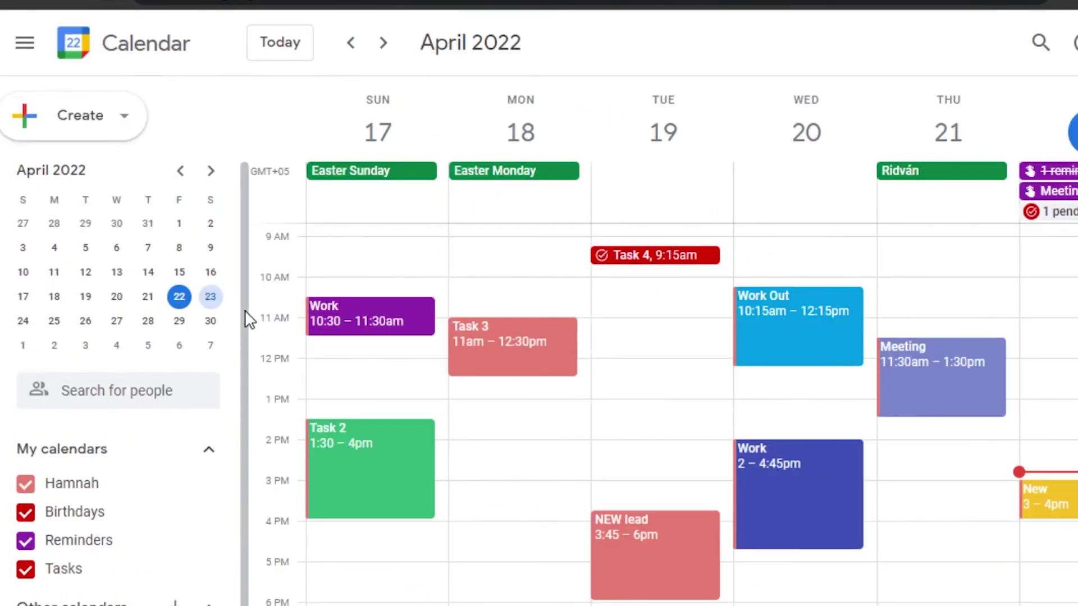
pyautogui.scroll(-1, 238, 487)
pyautogui.scroll(1, 242, 337)
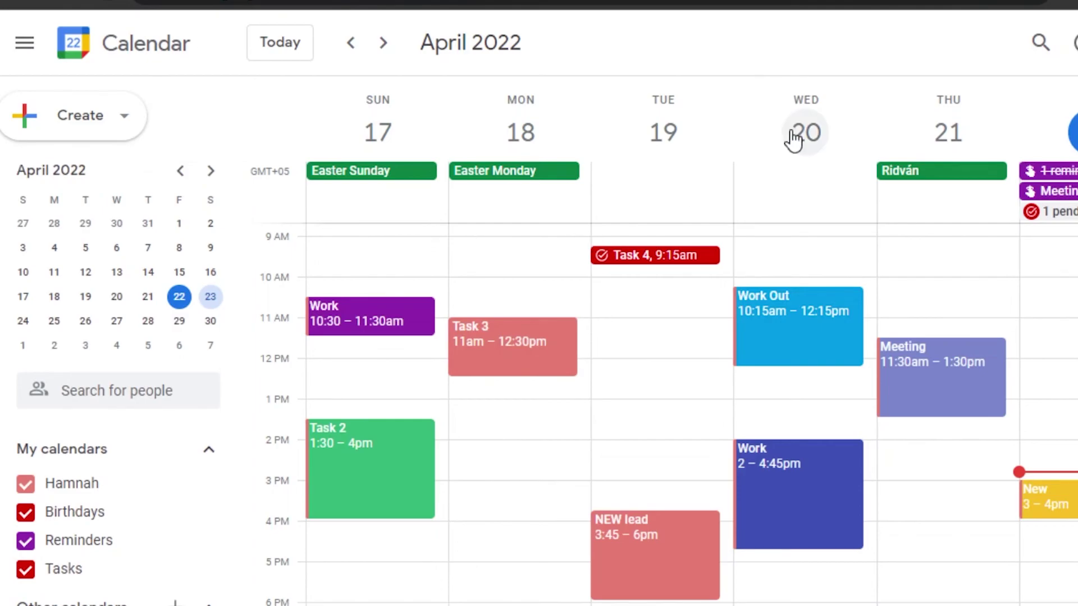
pyautogui.scroll(6, 673, 404)
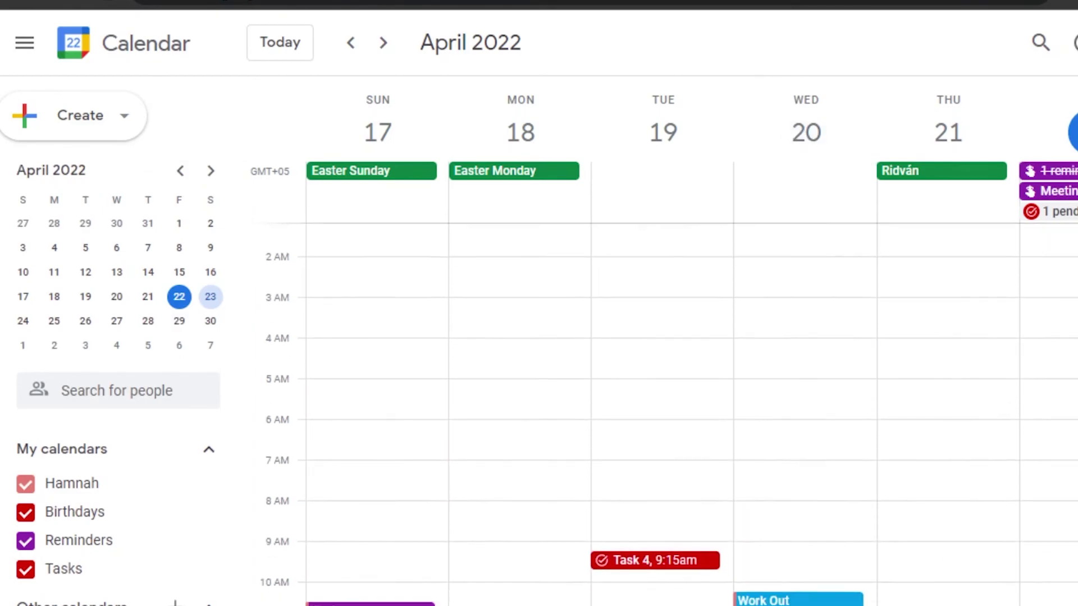
pyautogui.scroll(-9, 673, 404)
pyautogui.scroll(1, 673, 404)
pyautogui.scroll(2, 673, 404)
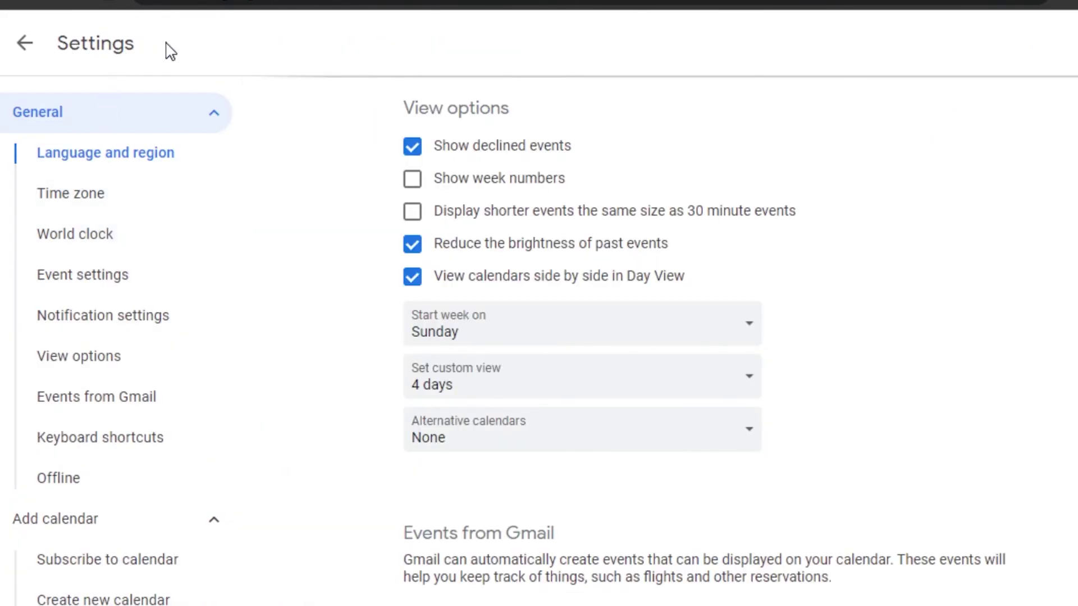
# Enable the world clock in the general settings and add several time zone entries set to Pakistan Standard Time
pyautogui.click(111, 235)
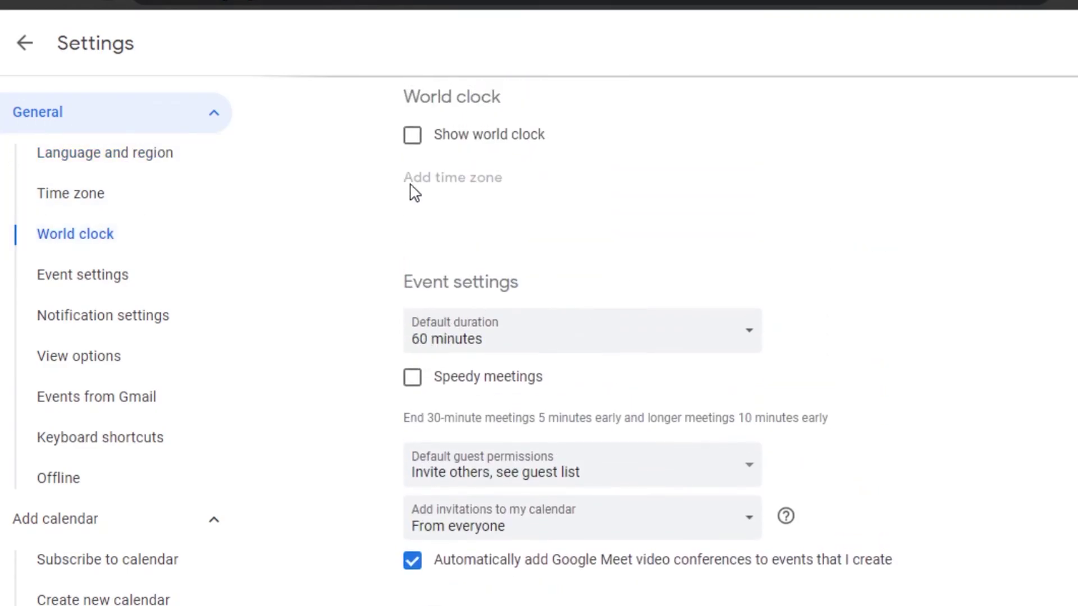
pyautogui.click(416, 140)
pyautogui.click(416, 139)
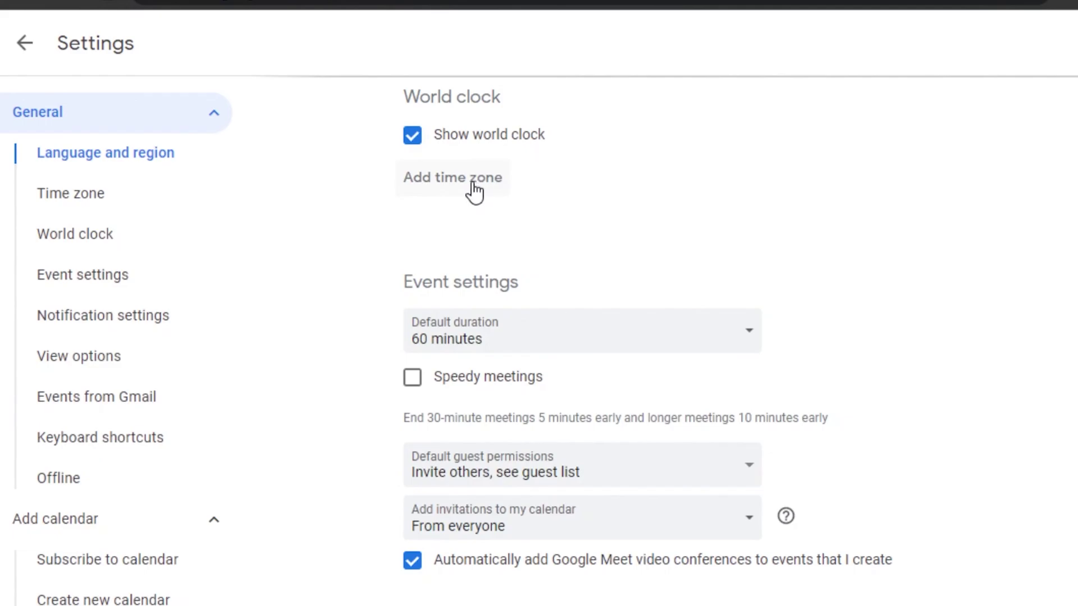
pyautogui.click(475, 190)
pyautogui.click(453, 234)
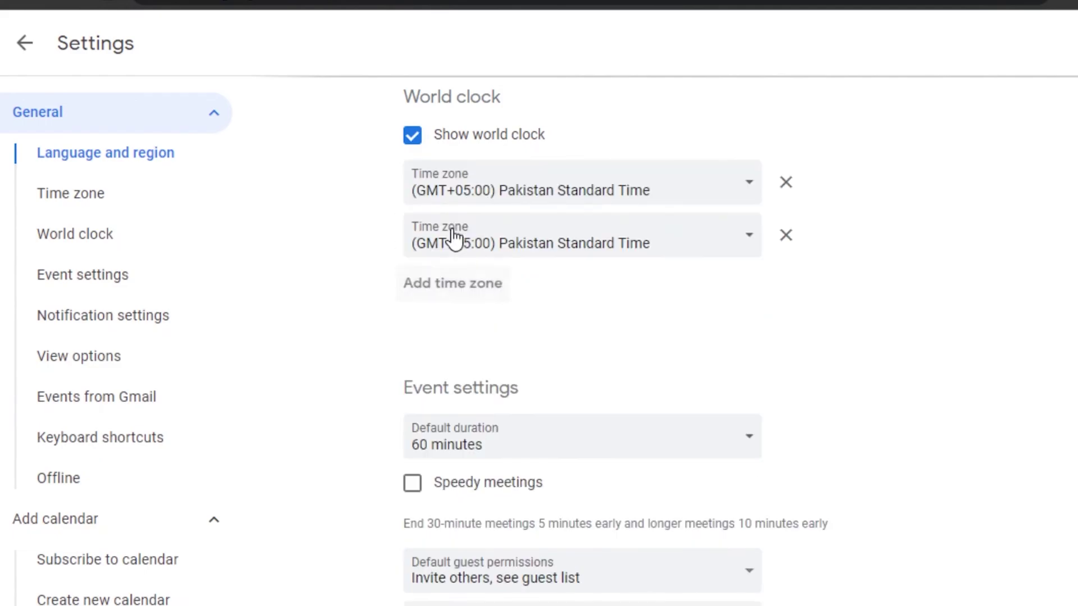
pyautogui.click(443, 283)
pyautogui.click(443, 343)
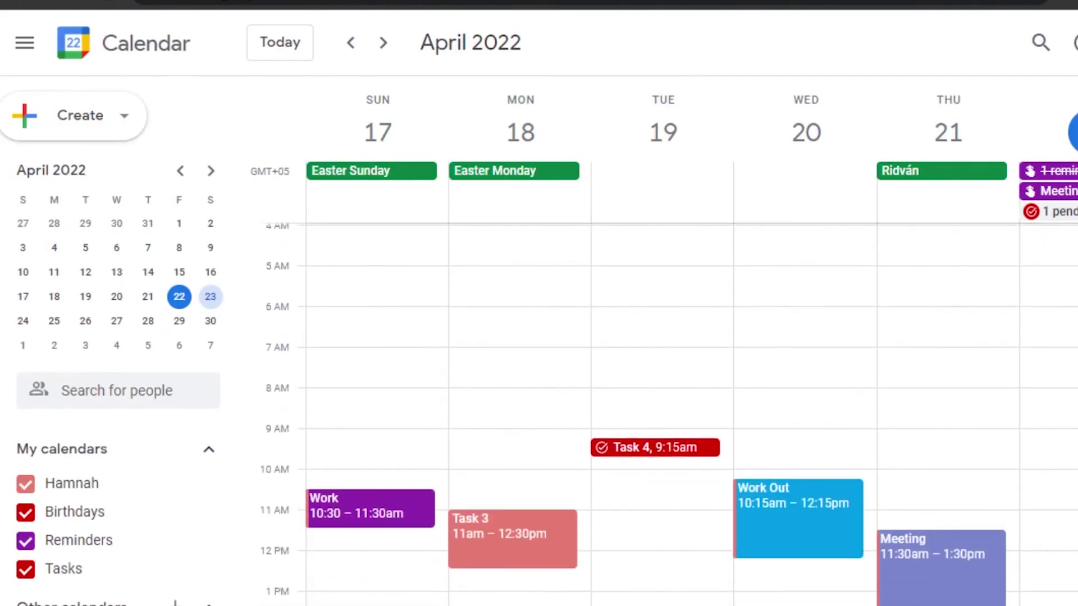
pyautogui.scroll(-4, 668, 415)
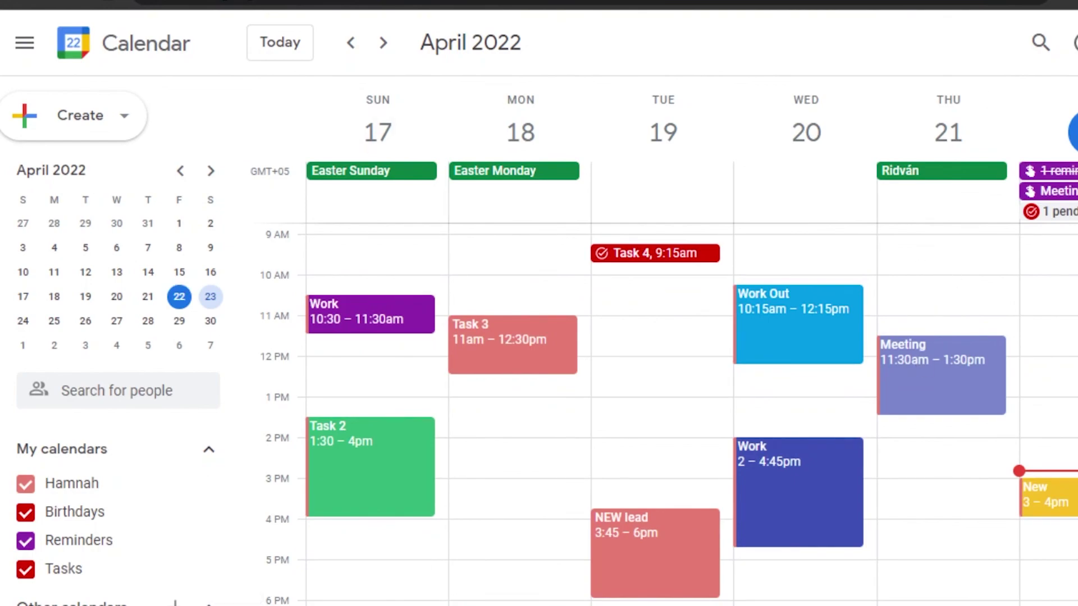
pyautogui.scroll(7, 668, 415)
pyautogui.scroll(-8, 668, 415)
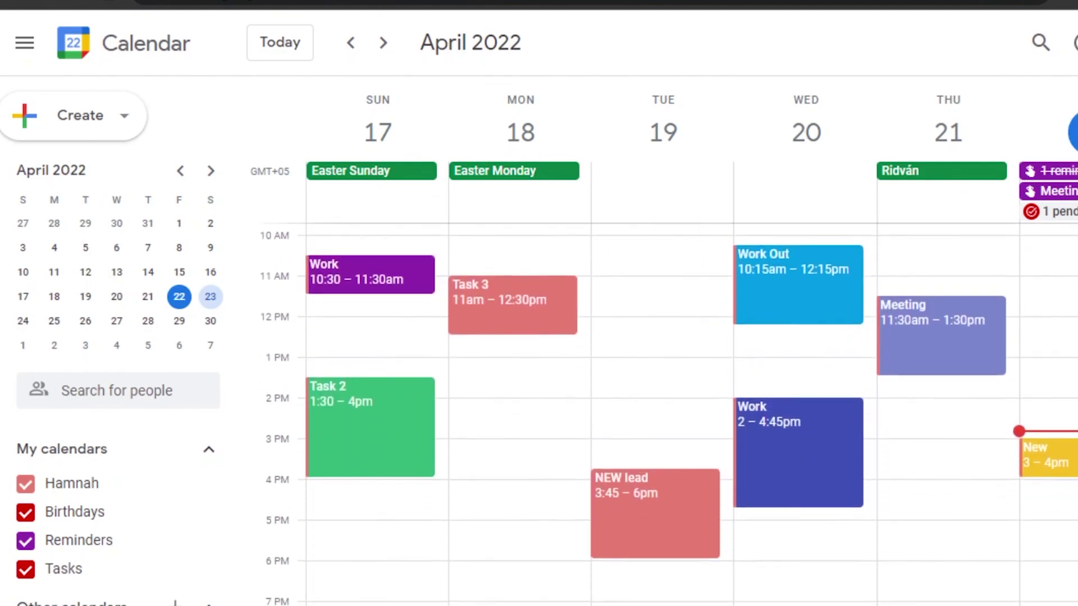
pyautogui.scroll(-2, 668, 415)
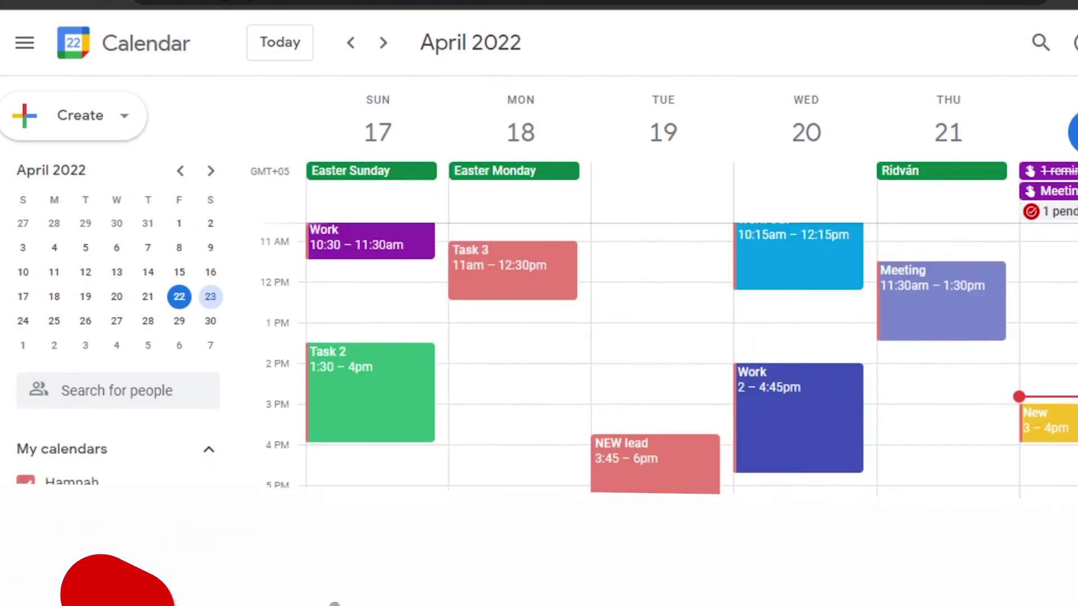